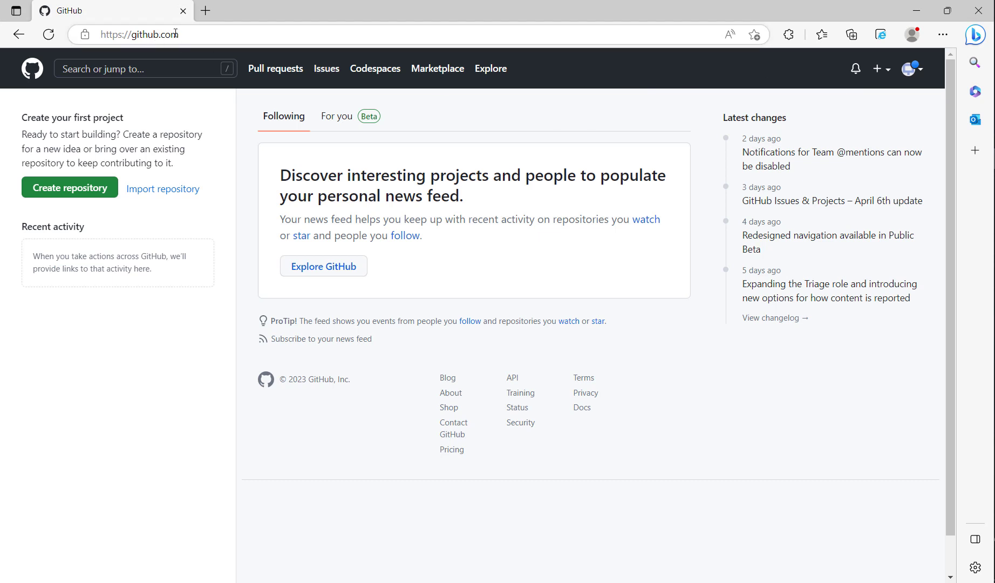
Go from the avatar menu through Settings and Developer settings to the empty OAuth Apps list
{"action": "left_click", "coordinate": [911, 70]}
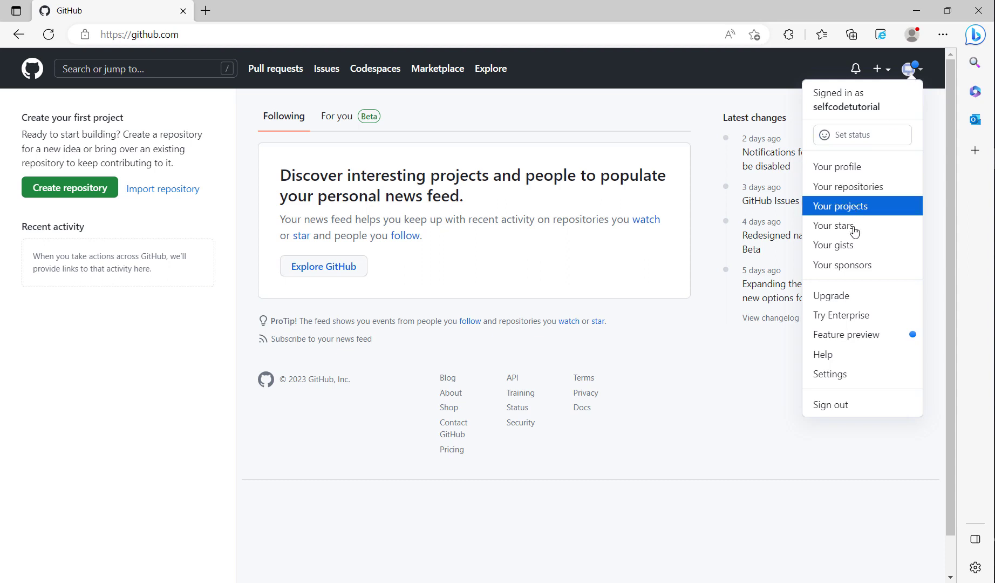
{"action": "left_click", "coordinate": [835, 376]}
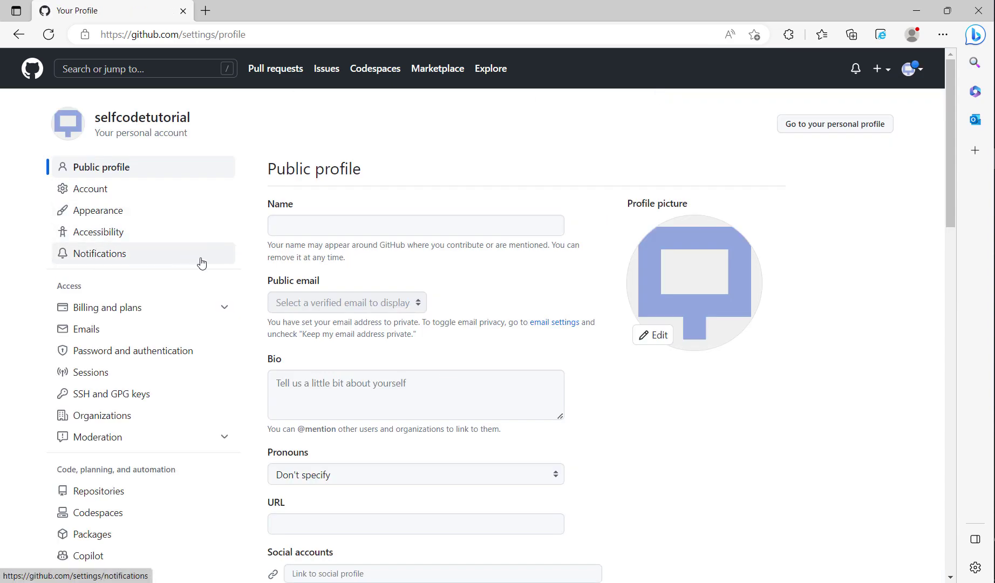
{"action": "scroll", "coordinate": [206, 257], "scroll_direction": "down", "scroll_amount": 2}
{"action": "scroll", "coordinate": [199, 260], "scroll_direction": "down", "scroll_amount": 2}
{"action": "scroll", "coordinate": [190, 276], "scroll_direction": "down", "scroll_amount": 3}
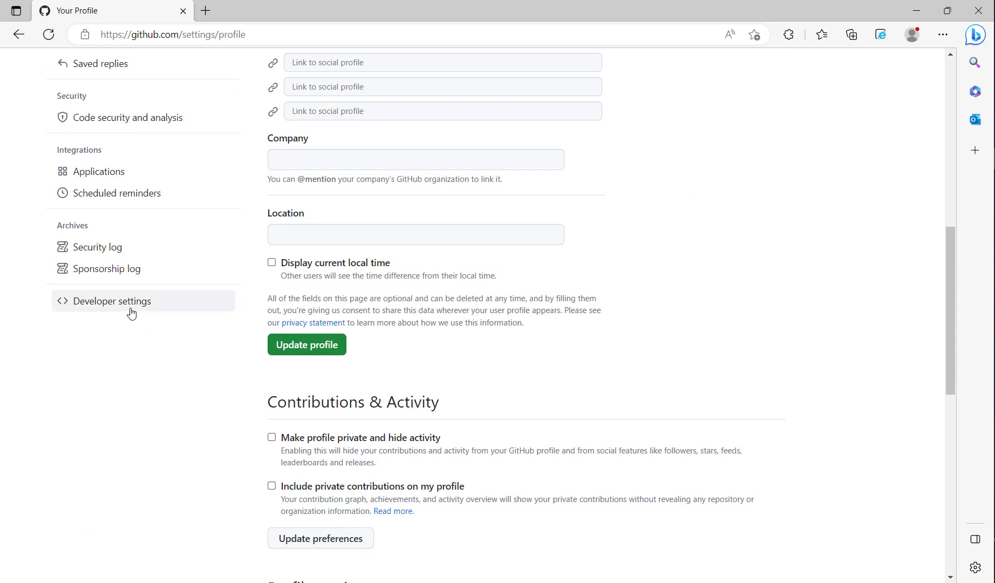
{"action": "left_click", "coordinate": [127, 311]}
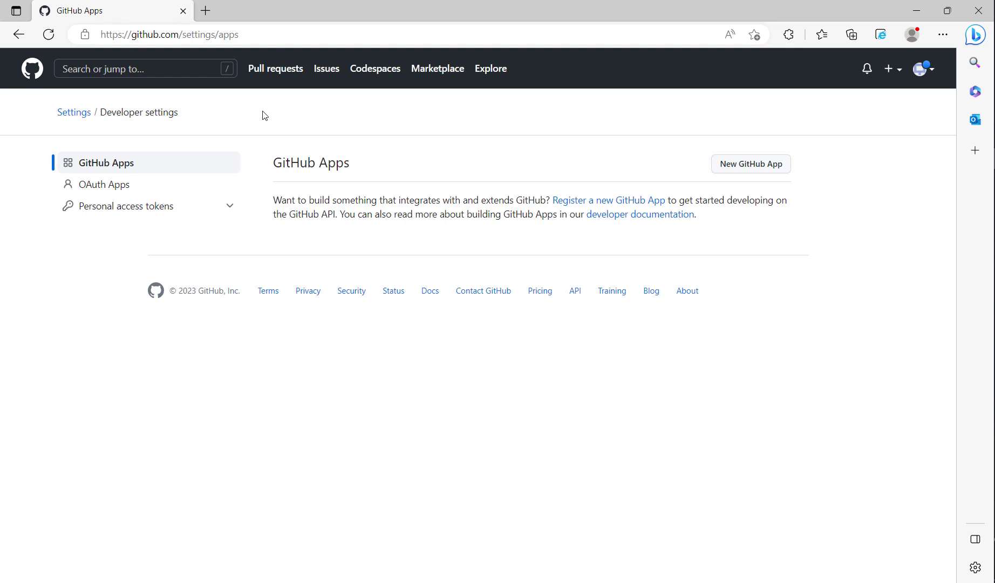
{"action": "left_click", "coordinate": [112, 187]}
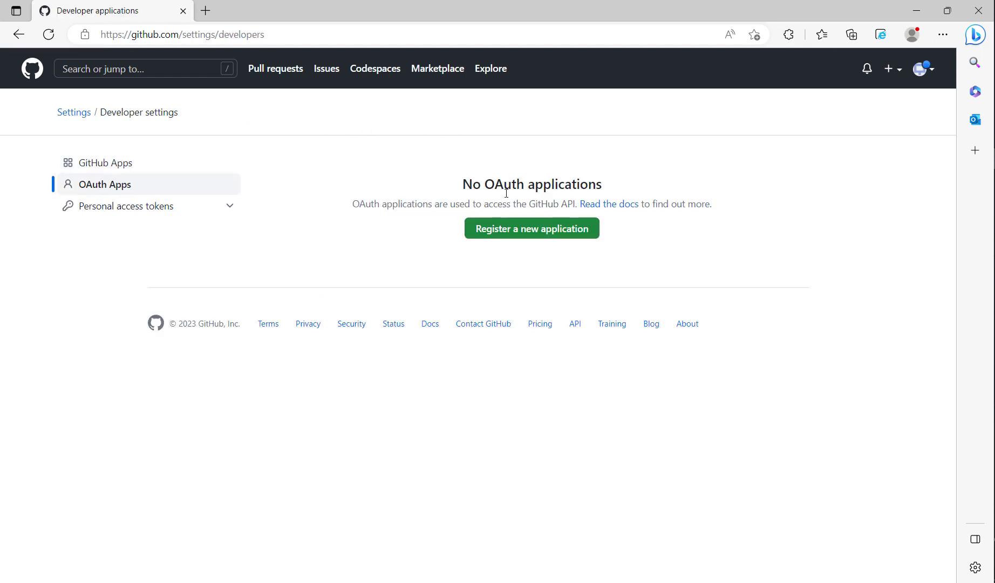
{"action": "left_click", "coordinate": [521, 236]}
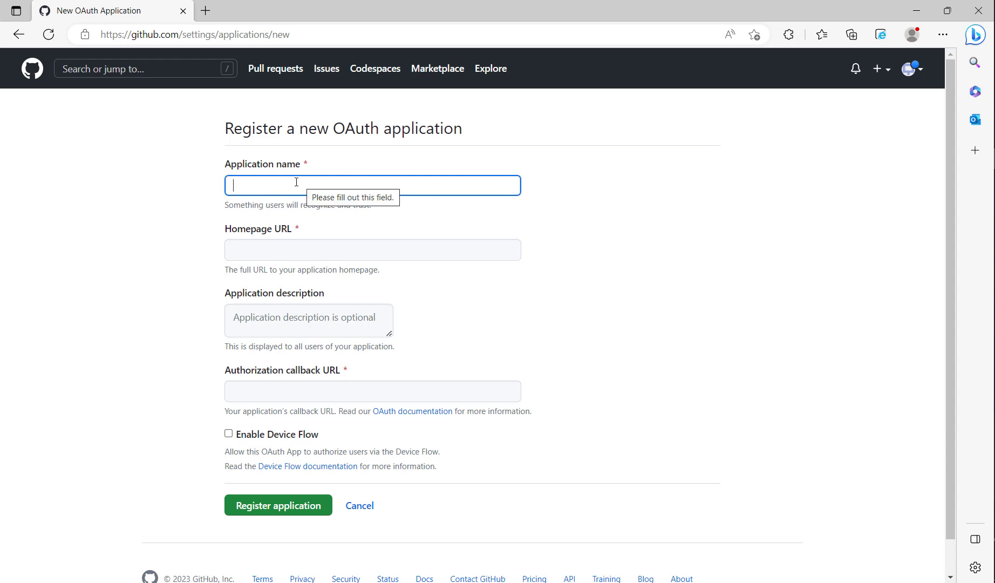
{"action": "type", "text": "My Web Application"}
{"action": "left_click", "coordinate": [179, 187]}
{"action": "left_click", "coordinate": [286, 250]}
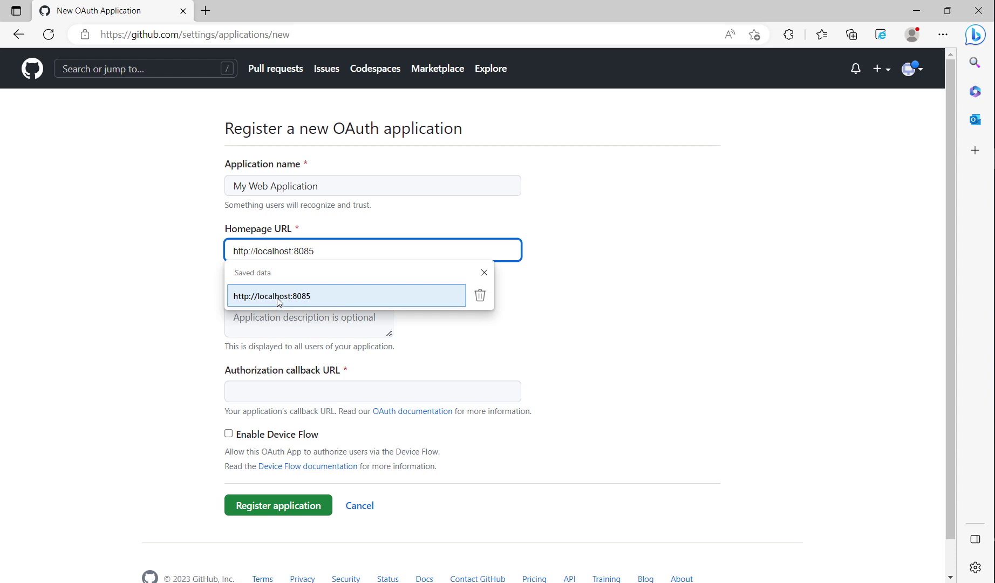
{"action": "left_click", "coordinate": [277, 296]}
{"action": "left_click", "coordinate": [251, 318]}
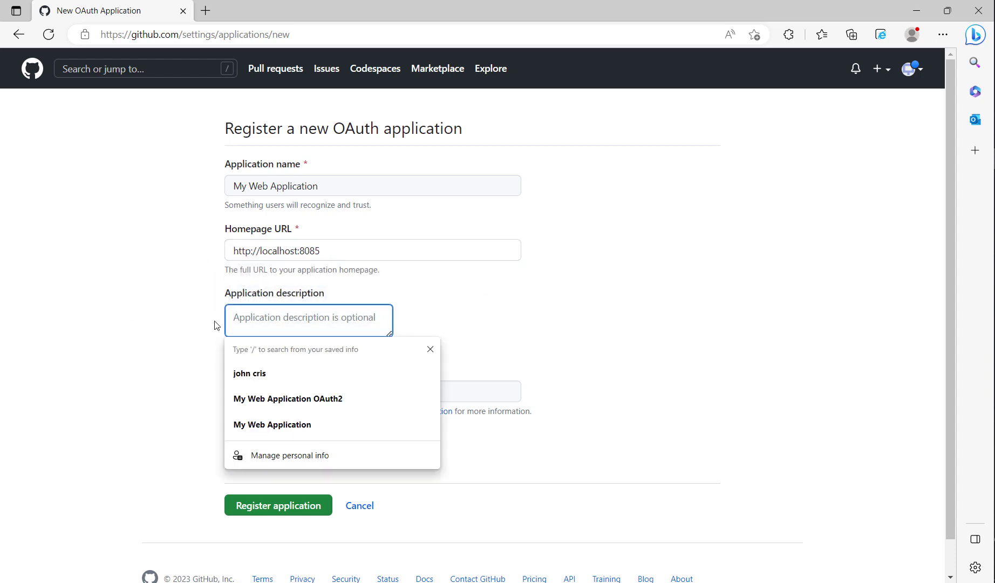
{"action": "type", "text": "My"}
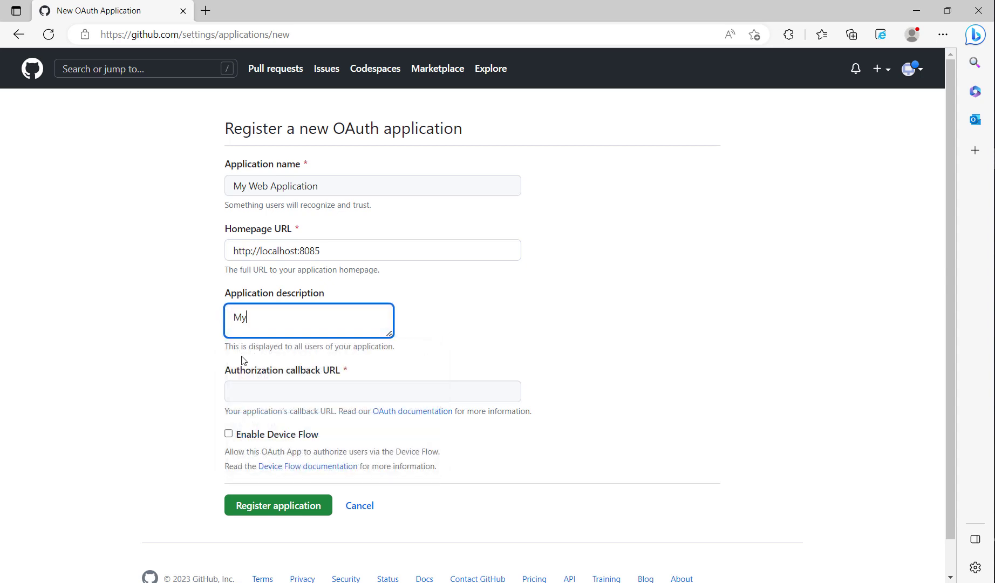
{"action": "type", "text": " Web "}
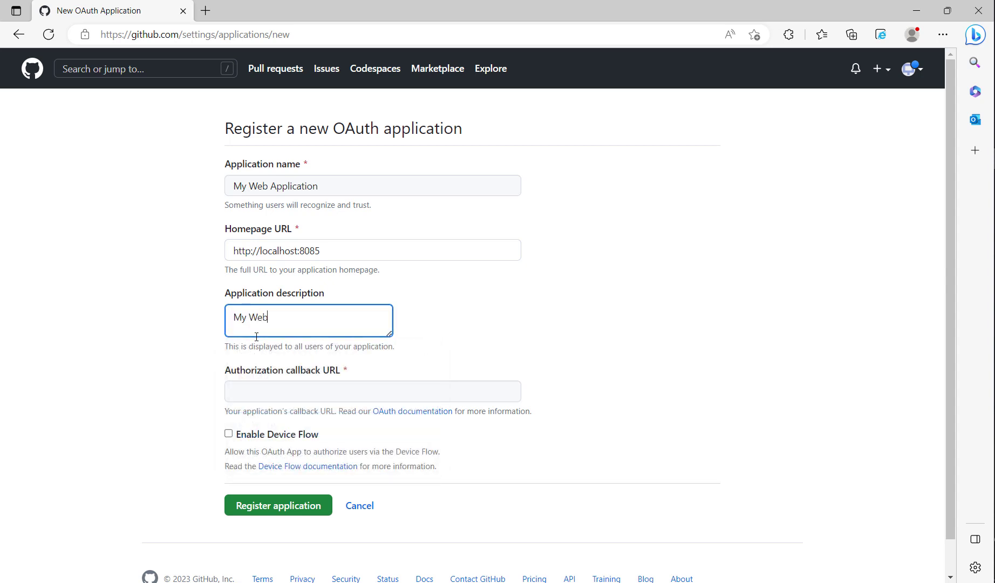
{"action": "type", "text": "Application"}
{"action": "left_click", "coordinate": [205, 379]}
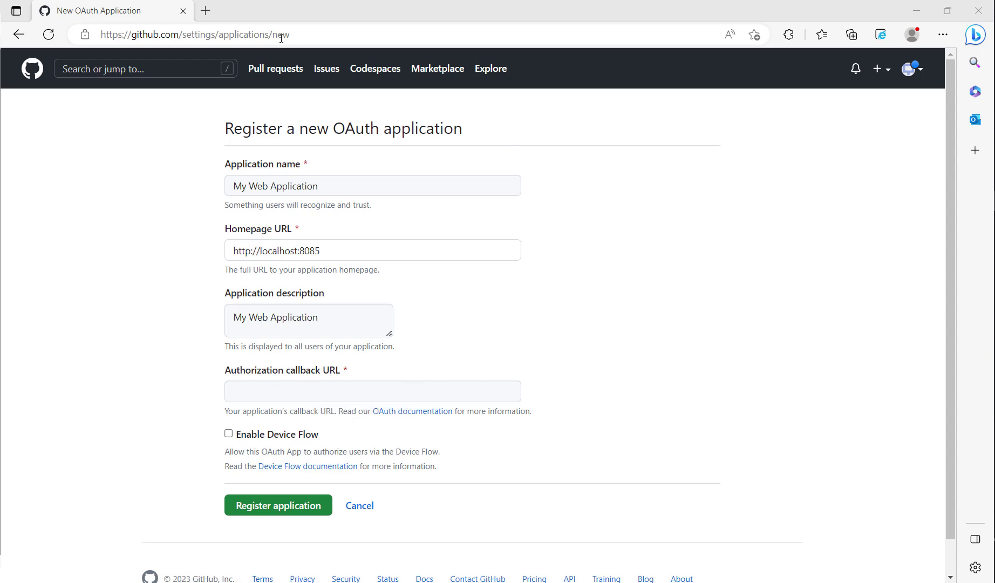
In a new tab, open Google Cloud Console's Web client 1 credentials and select its third redirect URI
{"action": "left_click", "coordinate": [206, 11]}
{"action": "type", "text": "dev"}
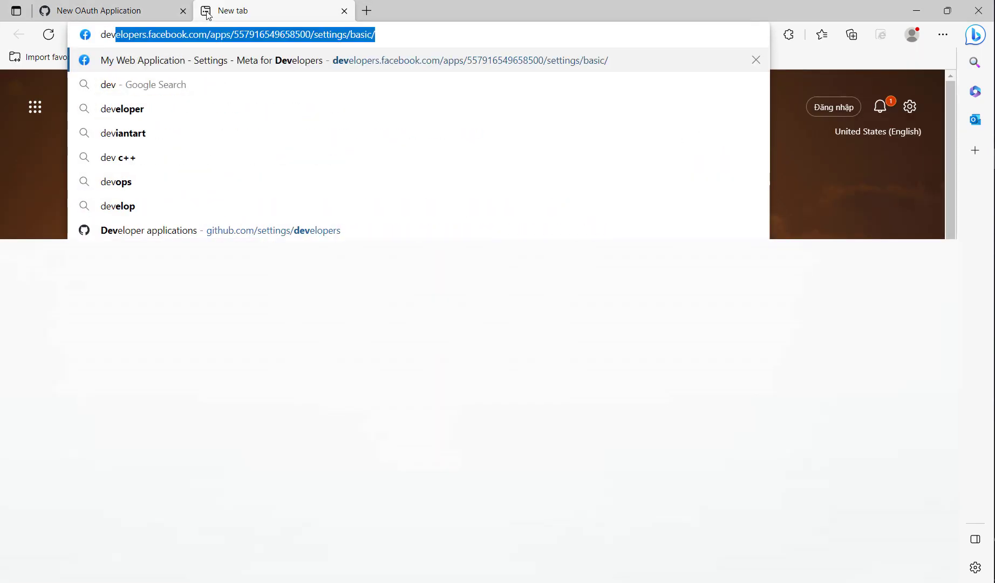
{"action": "key", "text": "Right"}
{"action": "key", "text": "BackSpace"}
{"action": "key", "text": "BackSpace"}
{"action": "key", "text": "BackSpace"}
{"action": "type", "text": "ad"}
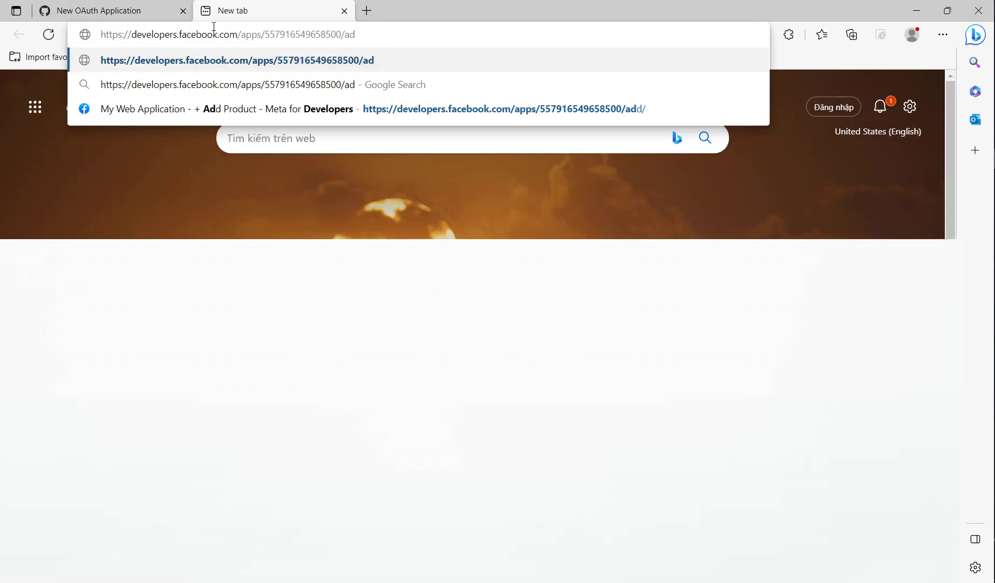
{"action": "triple_click", "coordinate": [212, 27]}
{"action": "type", "text": "goo"}
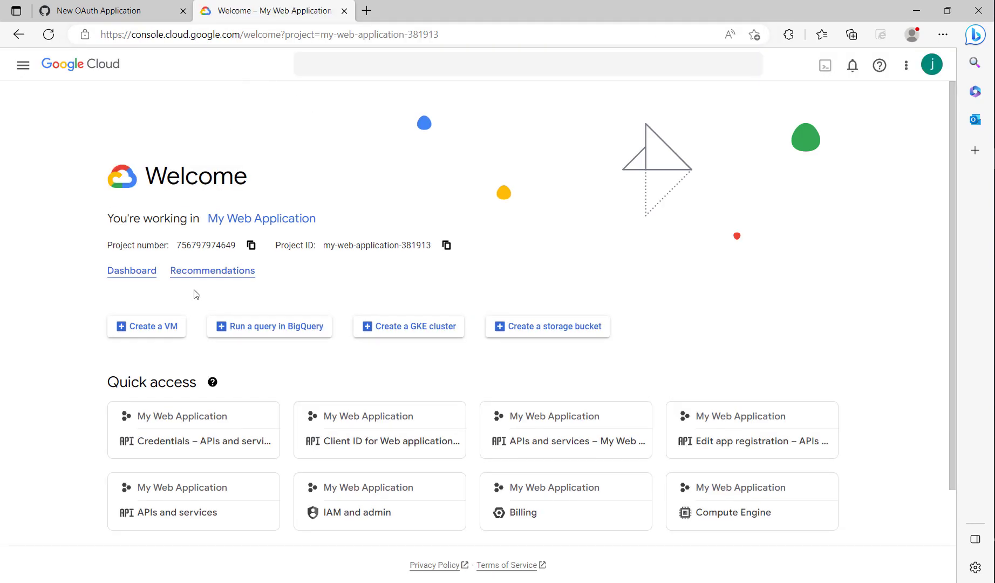
{"action": "left_click", "coordinate": [177, 424]}
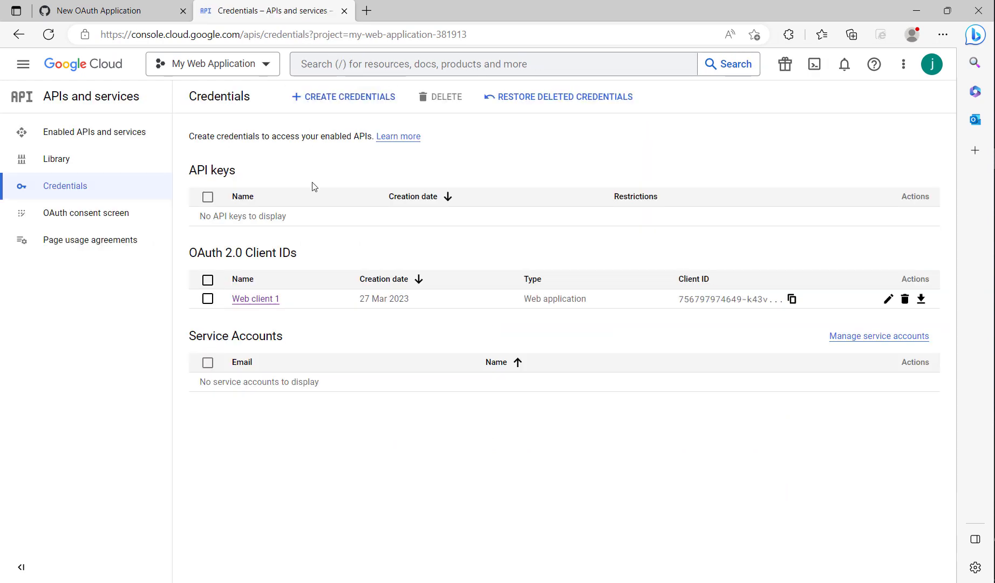
{"action": "left_click", "coordinate": [272, 300]}
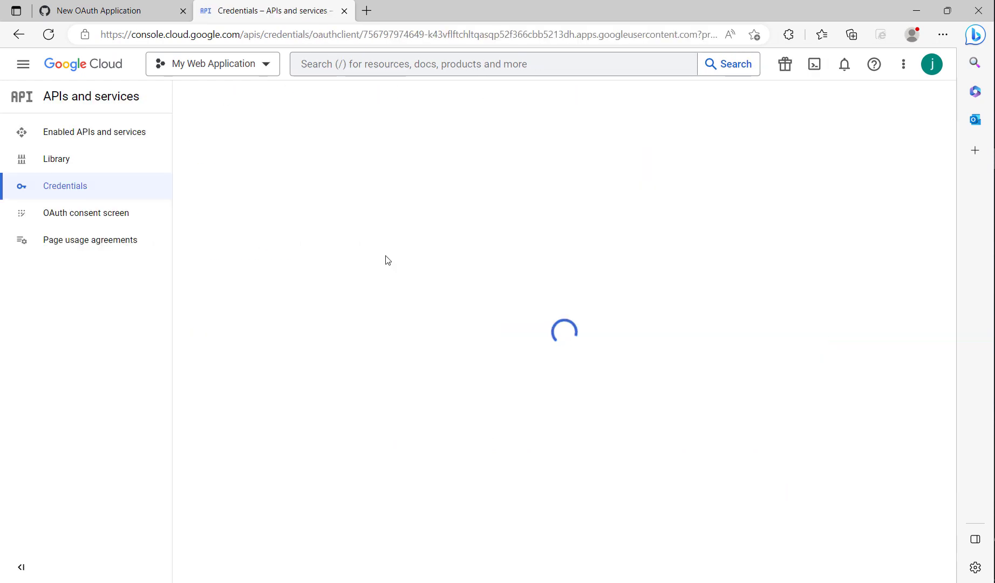
{"action": "scroll", "coordinate": [384, 285], "scroll_direction": "down", "scroll_amount": 3}
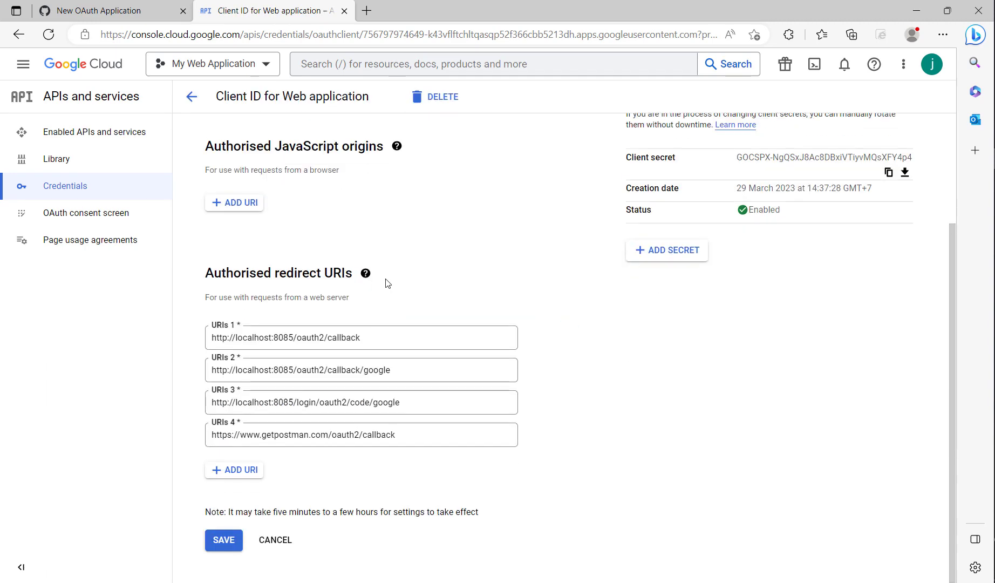
{"action": "left_click_drag", "start_coordinate": [400, 402], "coordinate": [211, 406]}
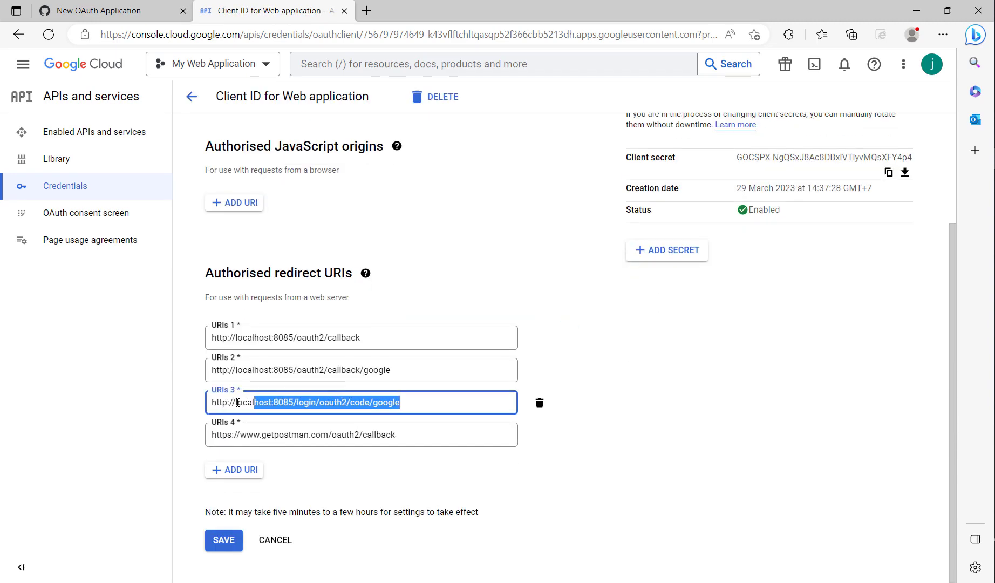
{"action": "key", "text": "ctrl+c"}
{"action": "left_click", "coordinate": [101, 11]}
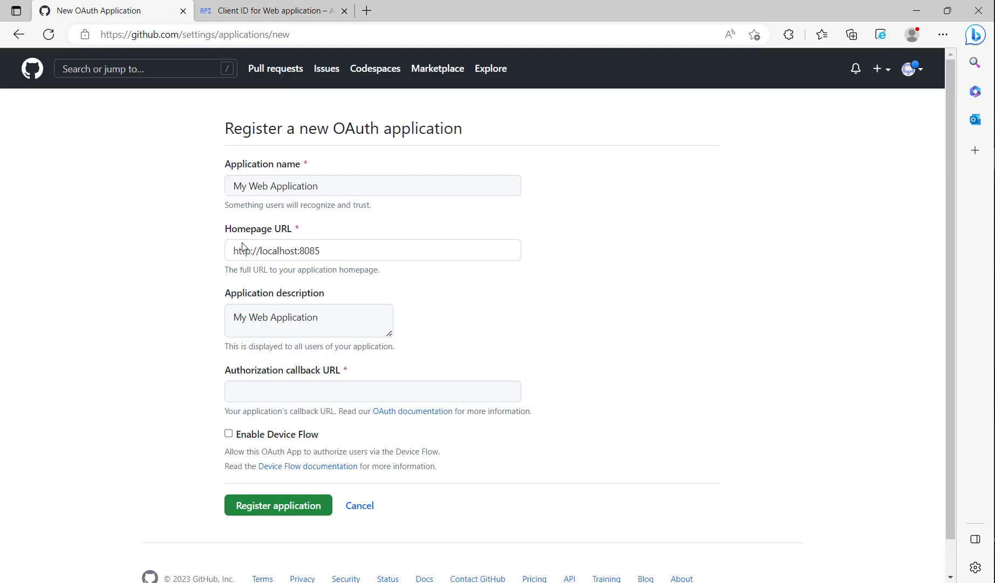
{"action": "left_click", "coordinate": [286, 393]}
{"action": "key", "text": "ctrl+v"}
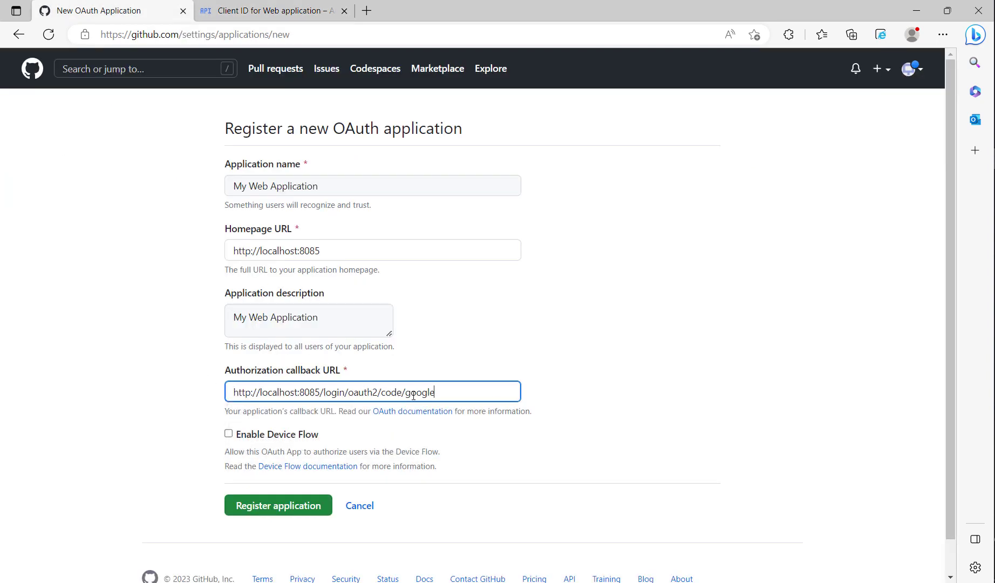
{"action": "double_click", "coordinate": [416, 394]}
{"action": "type", "text": "gith"}
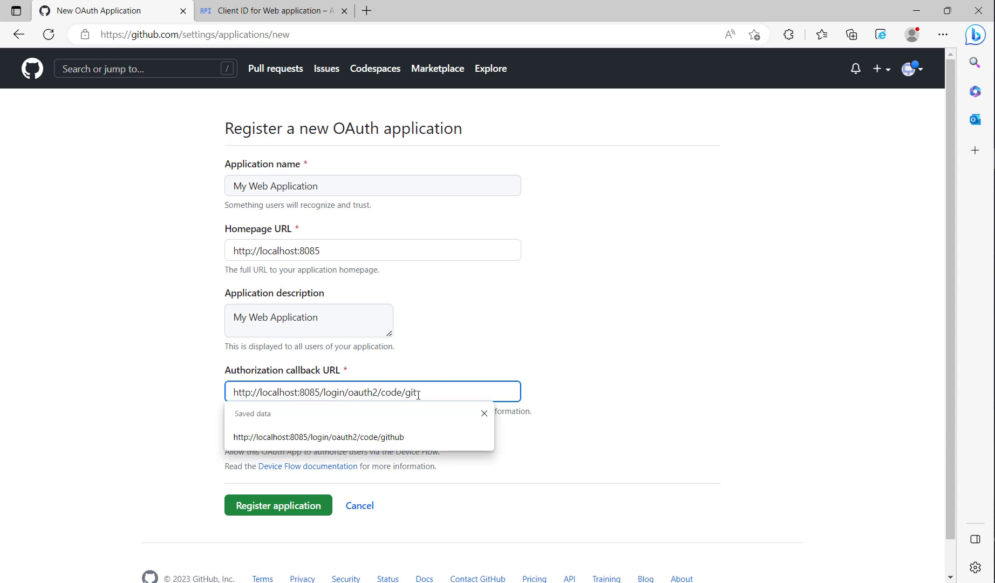
{"action": "type", "text": "ub"}
{"action": "left_click", "coordinate": [655, 380]}
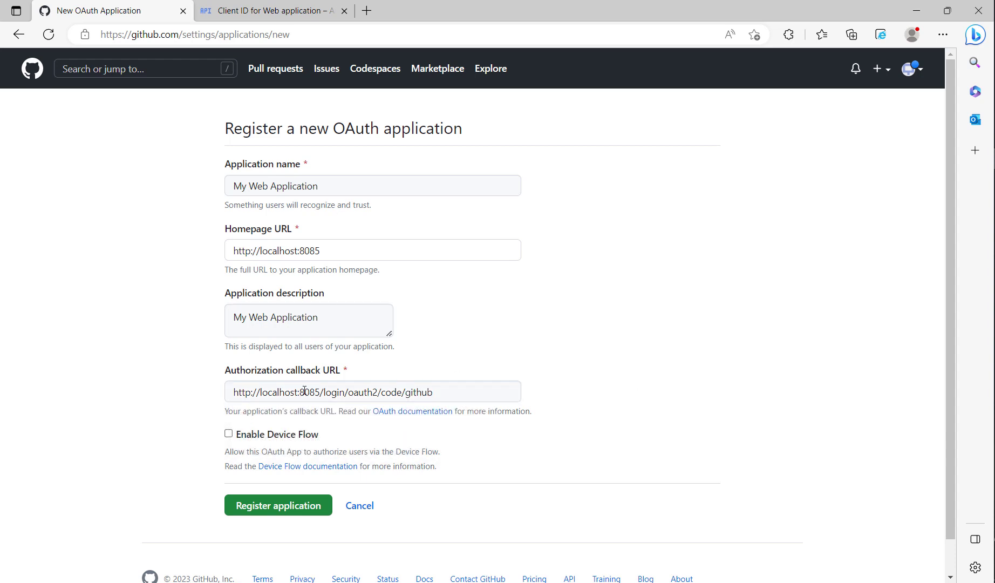
{"action": "left_click", "coordinate": [281, 514]}
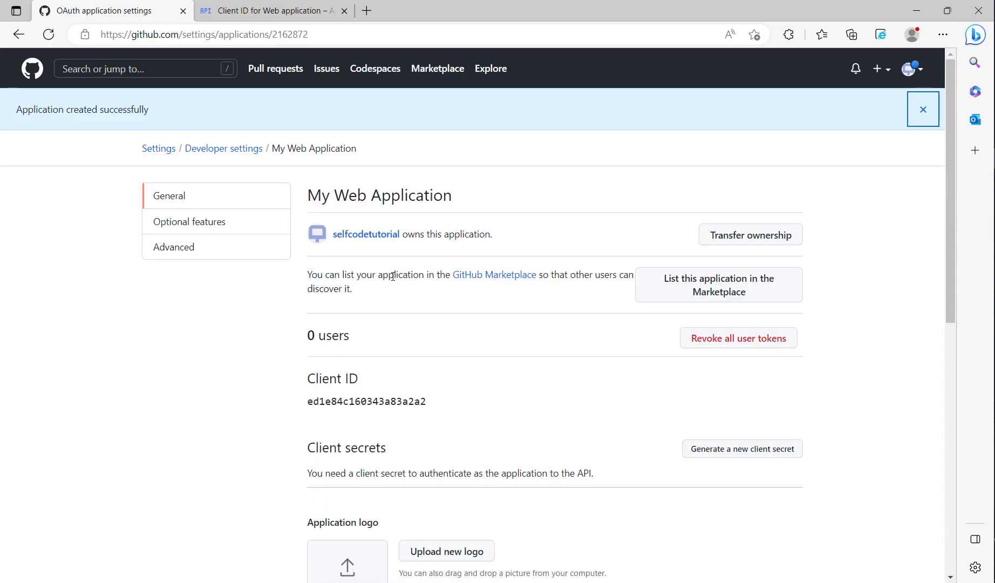
{"action": "scroll", "coordinate": [448, 251], "scroll_direction": "down", "scroll_amount": 2}
{"action": "scroll", "coordinate": [360, 345], "scroll_direction": "up", "scroll_amount": 2}
{"action": "scroll", "coordinate": [346, 247], "scroll_direction": "down", "scroll_amount": 2}
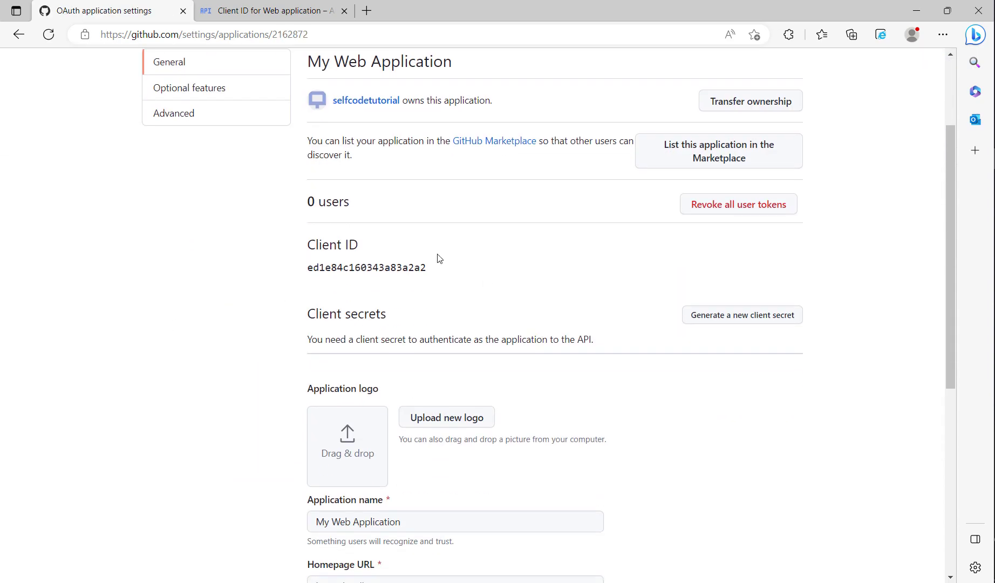
{"action": "scroll", "coordinate": [471, 252], "scroll_direction": "down", "scroll_amount": 2}
{"action": "scroll", "coordinate": [422, 272], "scroll_direction": "down", "scroll_amount": 3}
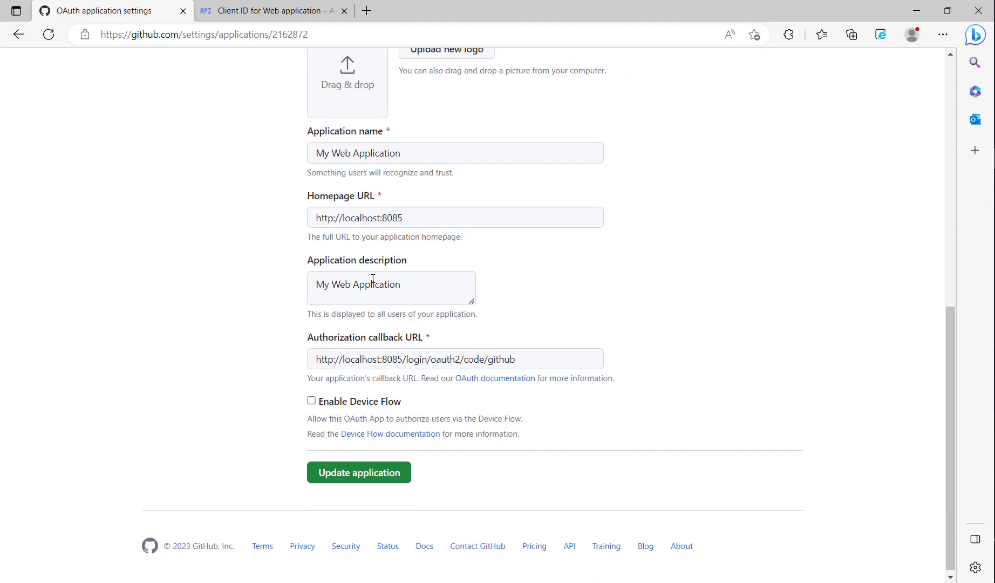
{"action": "scroll", "coordinate": [345, 355], "scroll_direction": "up", "scroll_amount": 5}
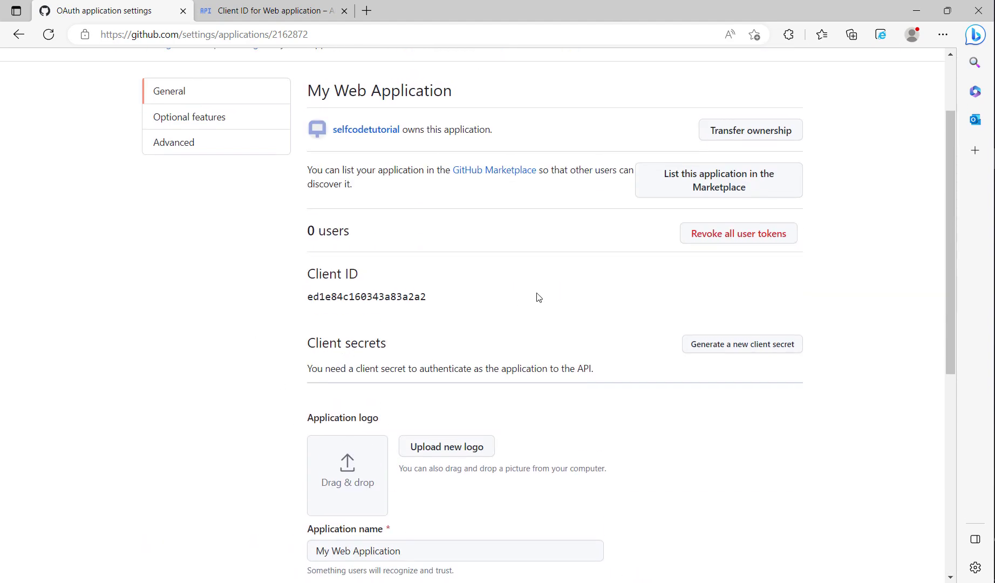
{"action": "scroll", "coordinate": [402, 303], "scroll_direction": "up", "scroll_amount": 2}
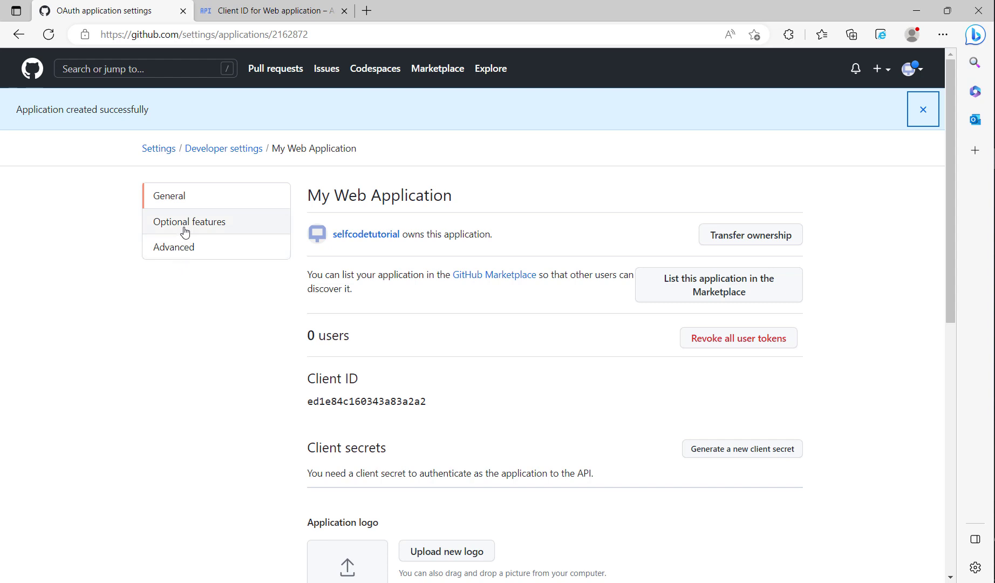
Select My Web Application's Client ID on its General settings page and switch to IntelliJ
{"action": "left_click", "coordinate": [182, 249]}
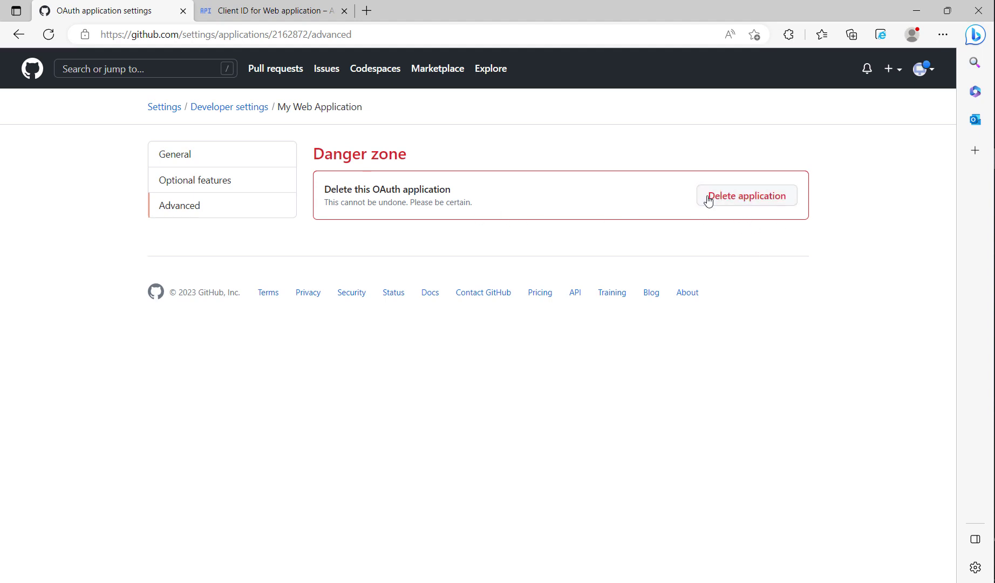
{"action": "left_click", "coordinate": [197, 161]}
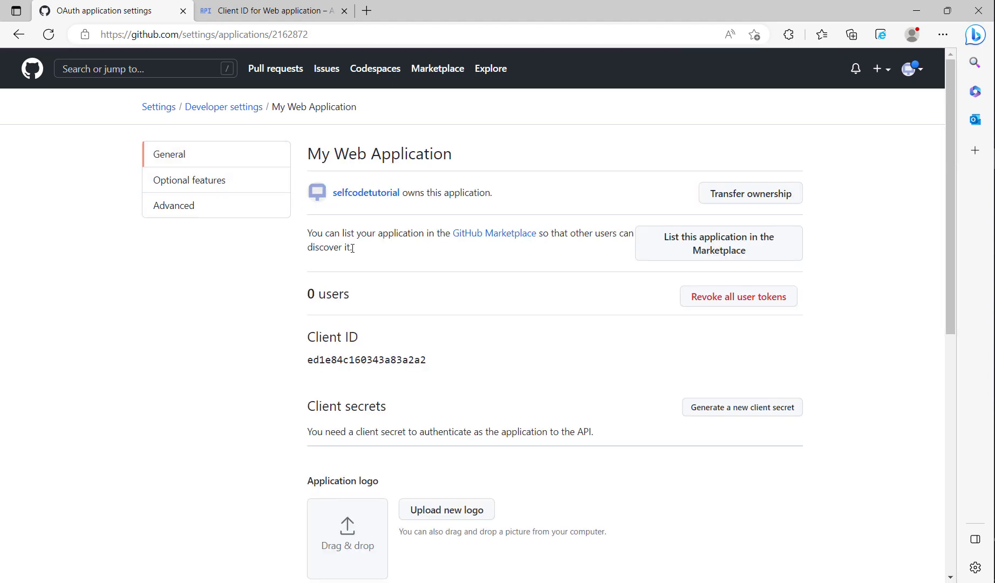
{"action": "scroll", "coordinate": [459, 272], "scroll_direction": "down", "scroll_amount": 2}
{"action": "scroll", "coordinate": [458, 229], "scroll_direction": "up", "scroll_amount": 2}
{"action": "double_click", "coordinate": [362, 359]}
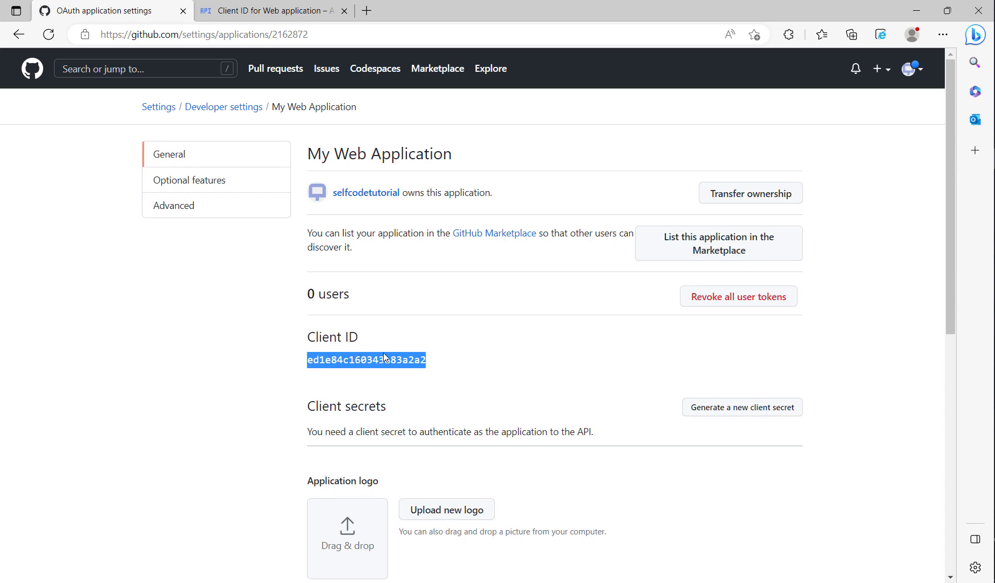
{"action": "key", "text": "alt+Tab"}
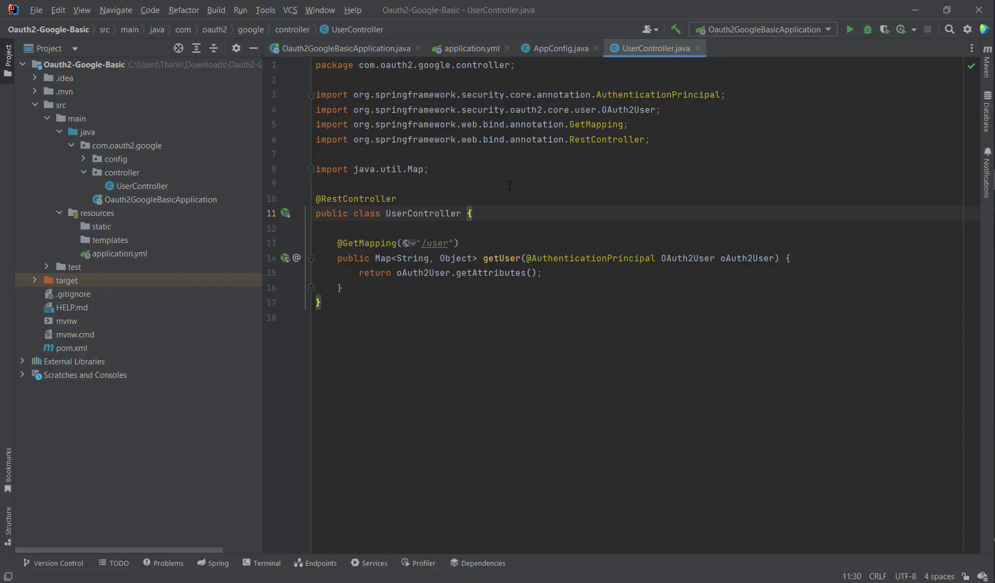
{"action": "left_click", "coordinate": [471, 48]}
{"action": "left_click", "coordinate": [641, 244]}
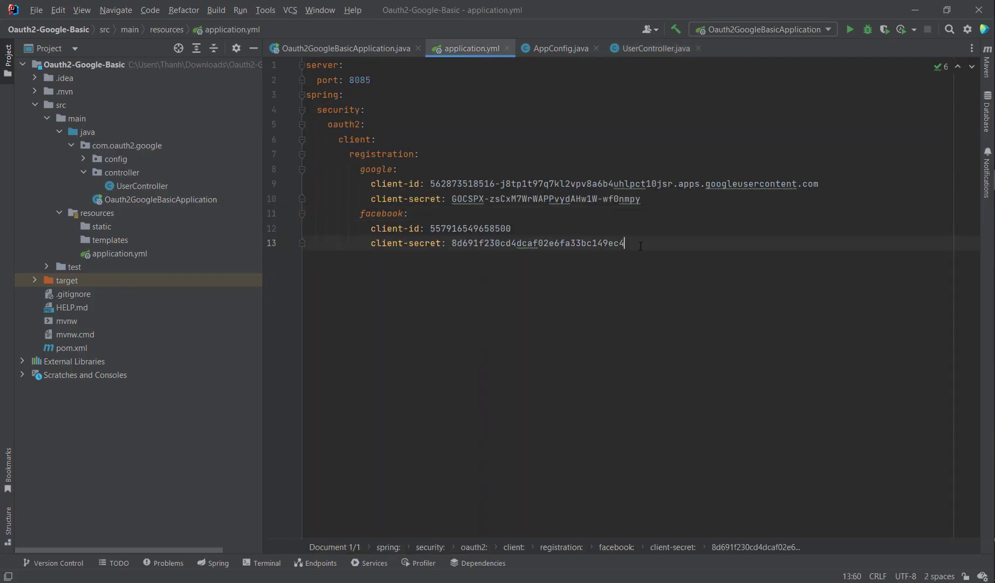
{"action": "key", "text": "Return"}
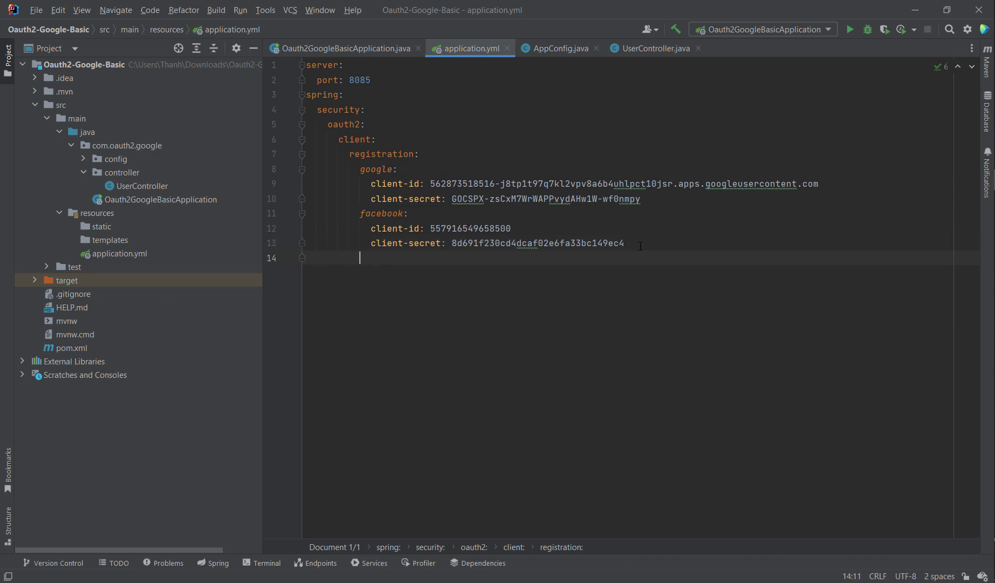
{"action": "type", "text": "github"}
{"action": "type", "text": ":"}
{"action": "key", "text": "Return"}
{"action": "type", "text": "cl"}
{"action": "key", "text": "Return"}
{"action": "key", "text": "ctrl+v"}
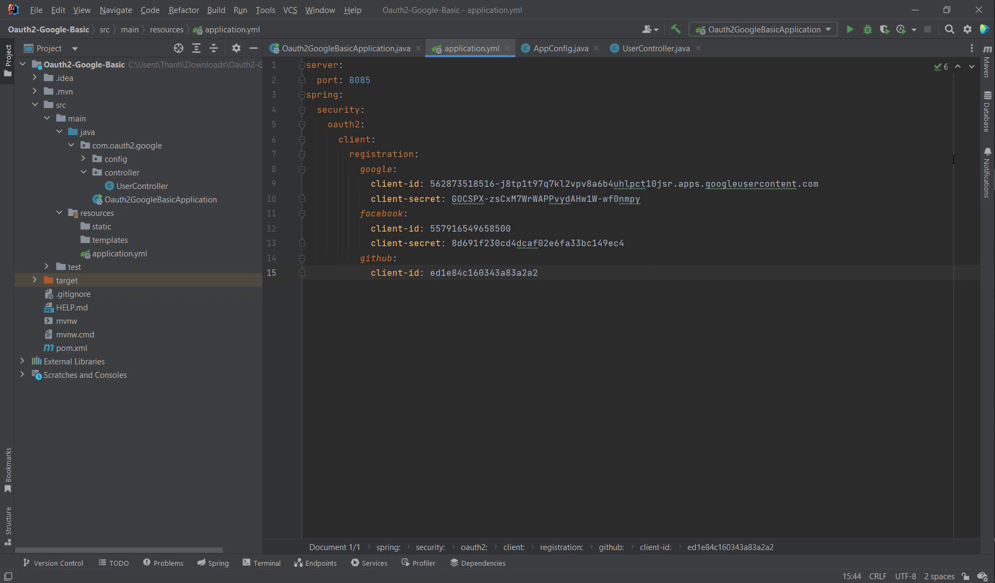
{"action": "key", "text": "alt+Tab"}
Generate and copy a new client secret for My Web Application, confirming with the saved password
{"action": "left_click", "coordinate": [604, 334]}
{"action": "scroll", "coordinate": [568, 331], "scroll_direction": "down", "scroll_amount": 1}
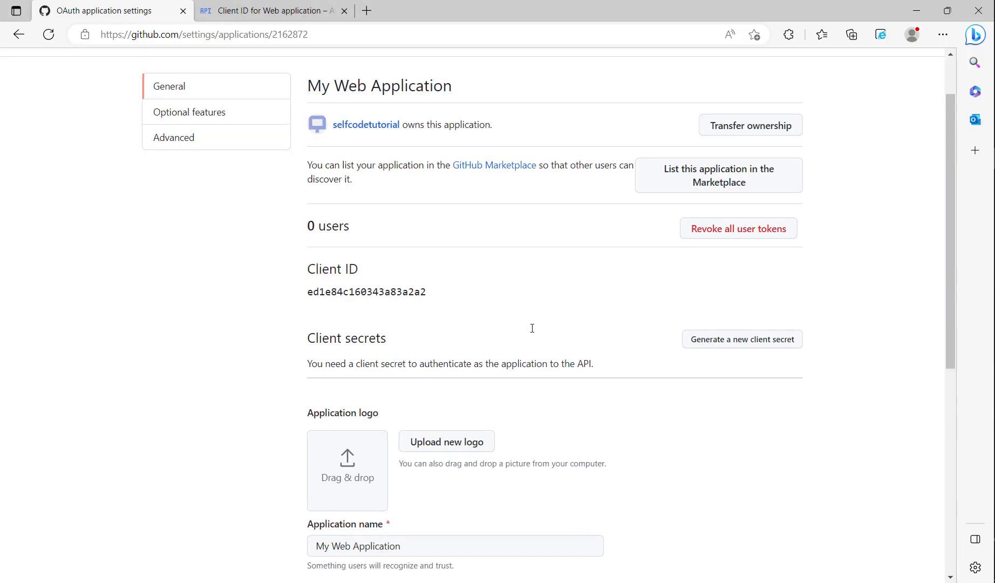
{"action": "scroll", "coordinate": [532, 328], "scroll_direction": "down", "scroll_amount": 2}
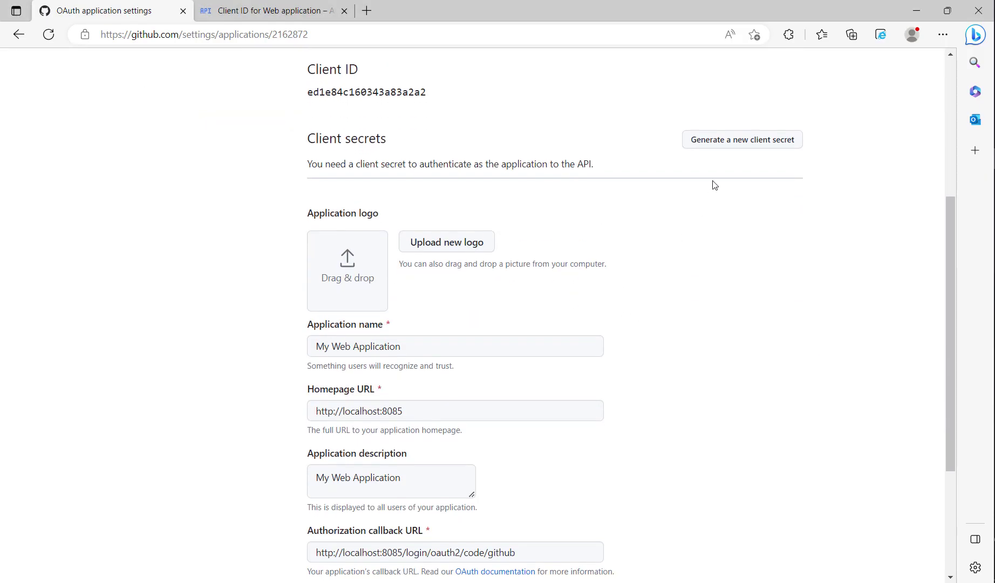
{"action": "left_click", "coordinate": [739, 143]}
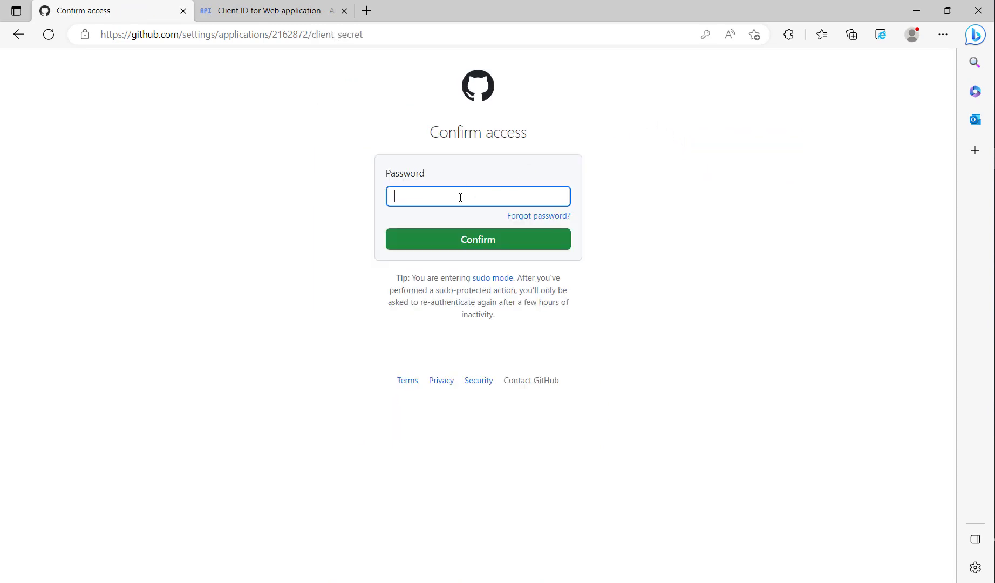
{"action": "left_click", "coordinate": [460, 197]}
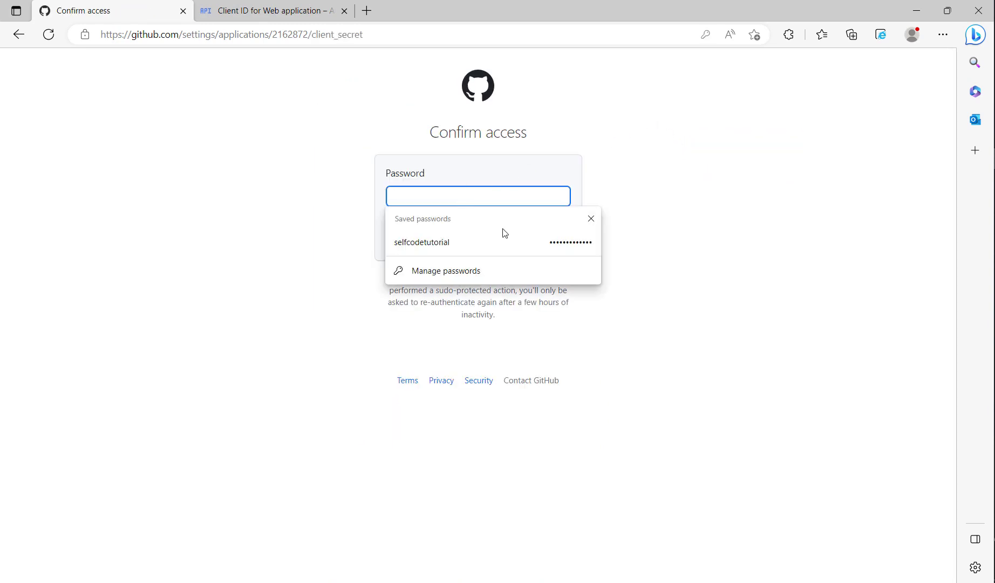
{"action": "left_click", "coordinate": [517, 240]}
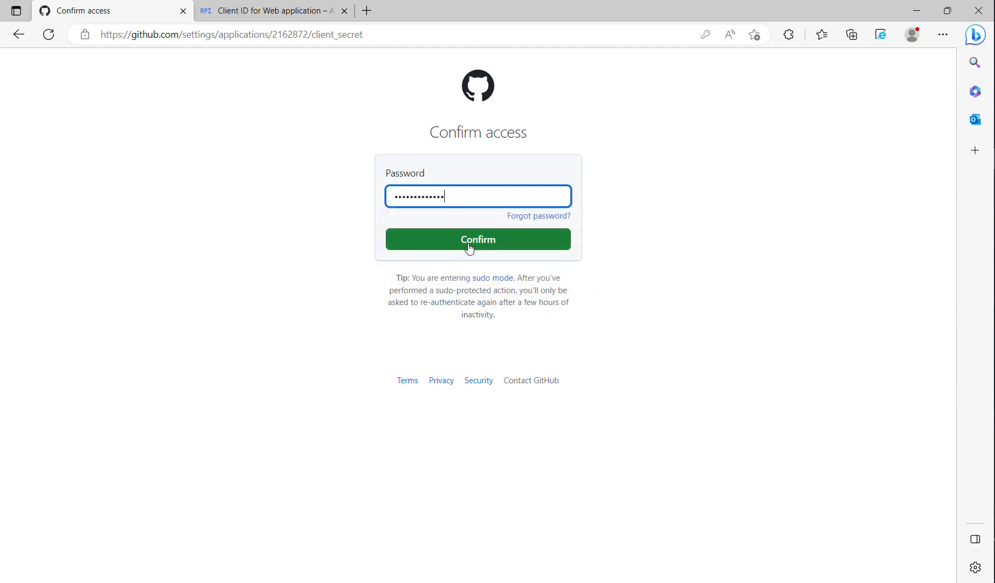
{"action": "left_click", "coordinate": [468, 248]}
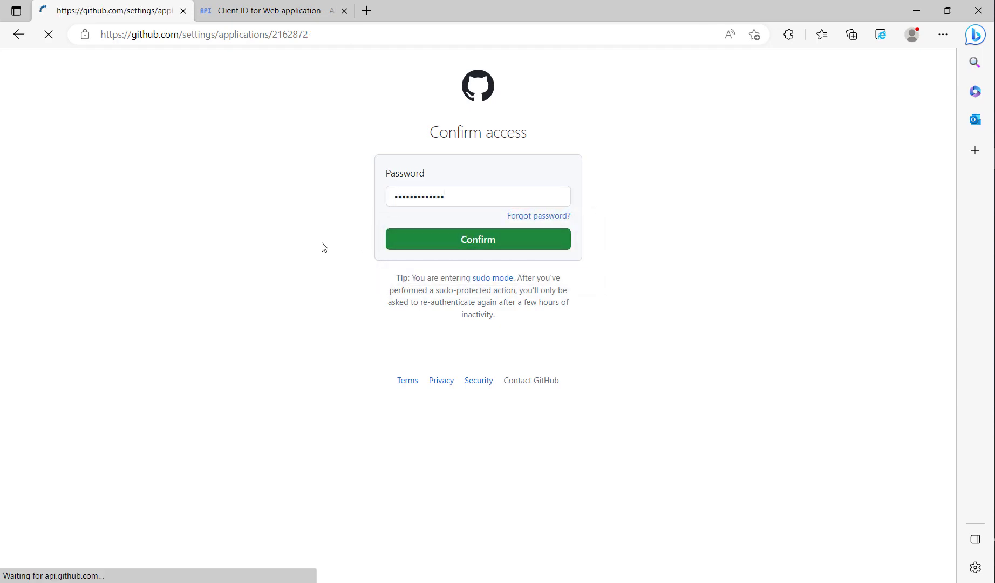
{"action": "scroll", "coordinate": [459, 263], "scroll_direction": "down", "scroll_amount": 2}
{"action": "scroll", "coordinate": [513, 153], "scroll_direction": "down", "scroll_amount": 3}
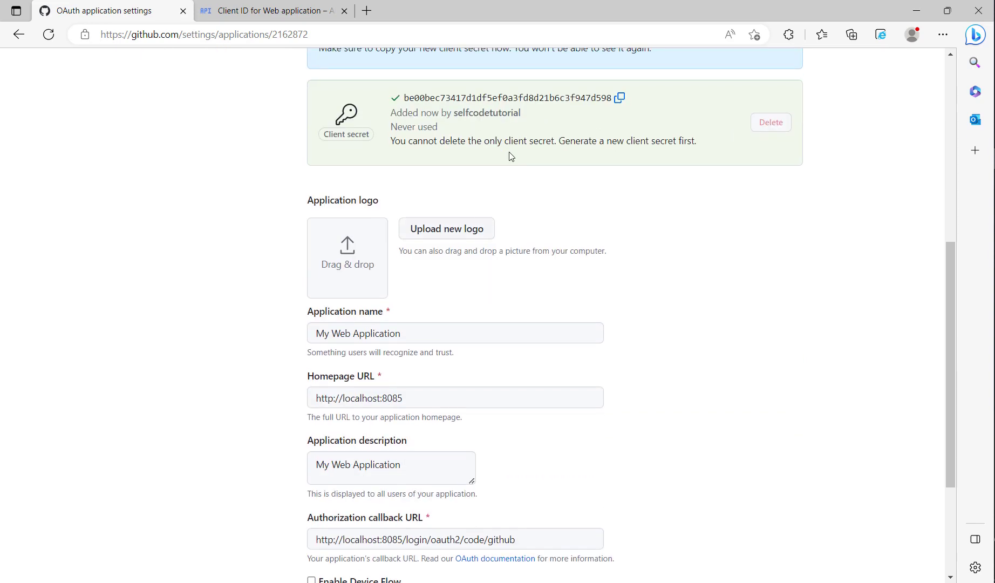
{"action": "scroll", "coordinate": [567, 100], "scroll_direction": "up", "scroll_amount": 2}
{"action": "left_click", "coordinate": [620, 230]}
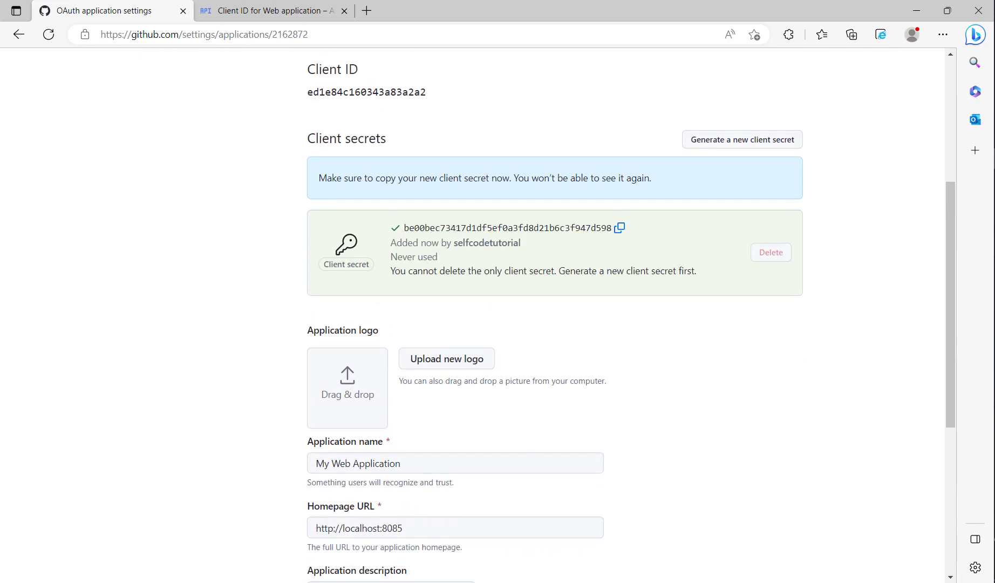
Paste the copied GitHub secret as a client-secret line beneath the github client-id
{"action": "key", "text": "Return"}
{"action": "type", "text": "cli"}
{"action": "key", "text": "Return"}
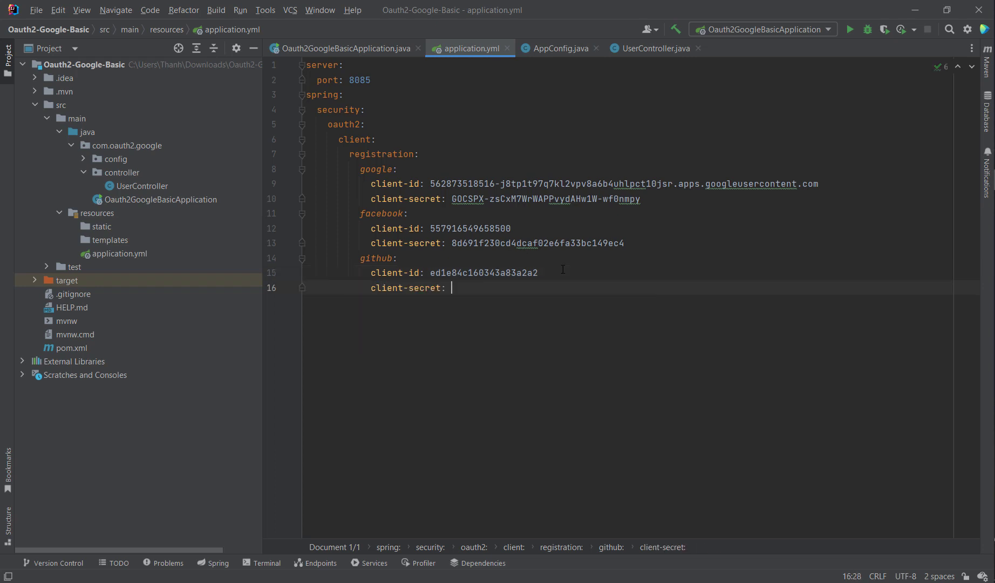
{"action": "key", "text": "ctrl+v"}
{"action": "key", "text": "Up"}
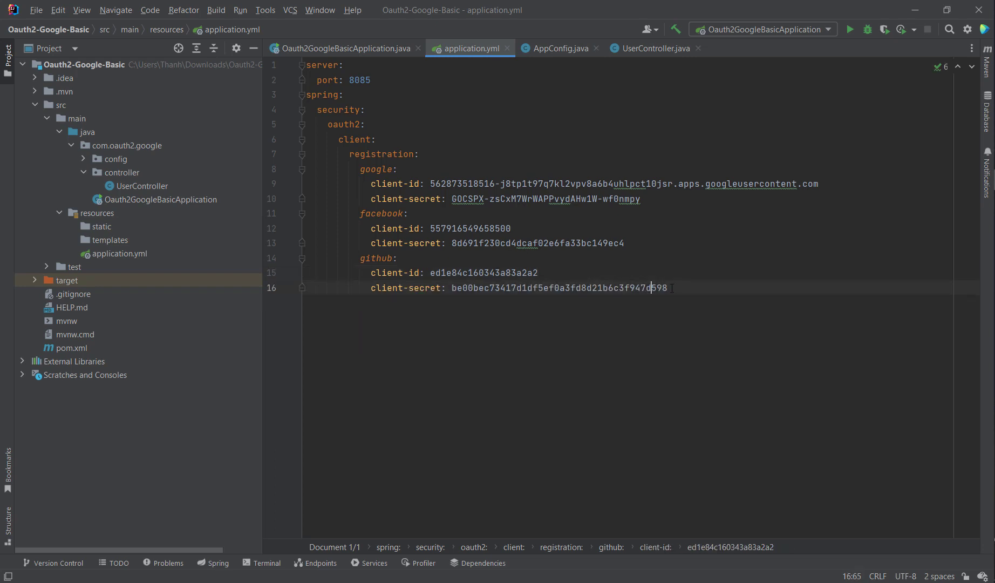
{"action": "key", "text": "Down"}
{"action": "left_click", "coordinate": [553, 274]}
{"action": "left_click", "coordinate": [438, 256]}
{"action": "left_click", "coordinate": [546, 271]}
{"action": "key", "text": "Down"}
{"action": "key", "text": "Up"}
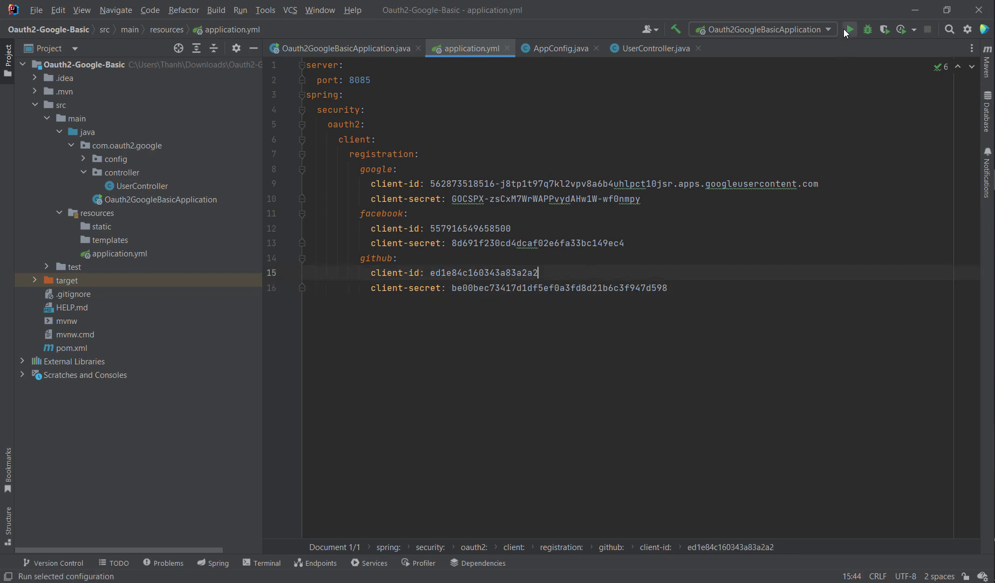
Run the Spring Boot app and load localhost:8085/login in Edge
{"action": "left_click", "coordinate": [848, 28]}
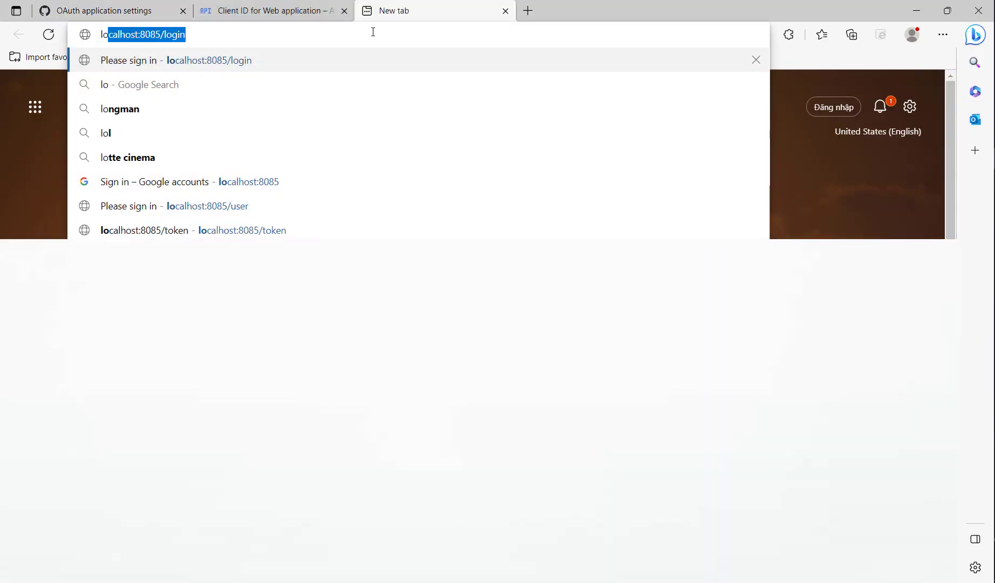
{"action": "key", "text": "Return"}
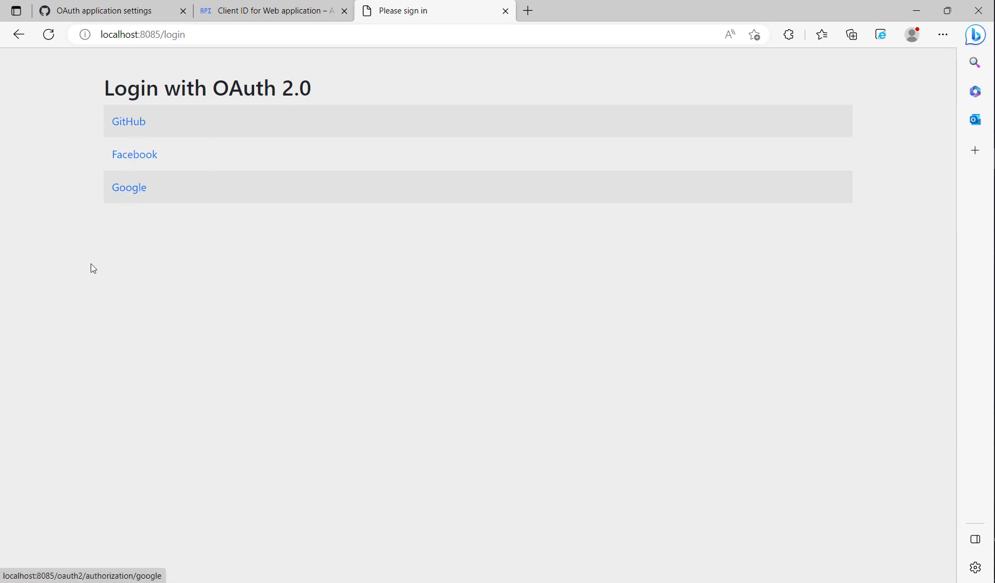
Sign in with GitHub and authorize My Web Application for the account
{"action": "left_click", "coordinate": [128, 124]}
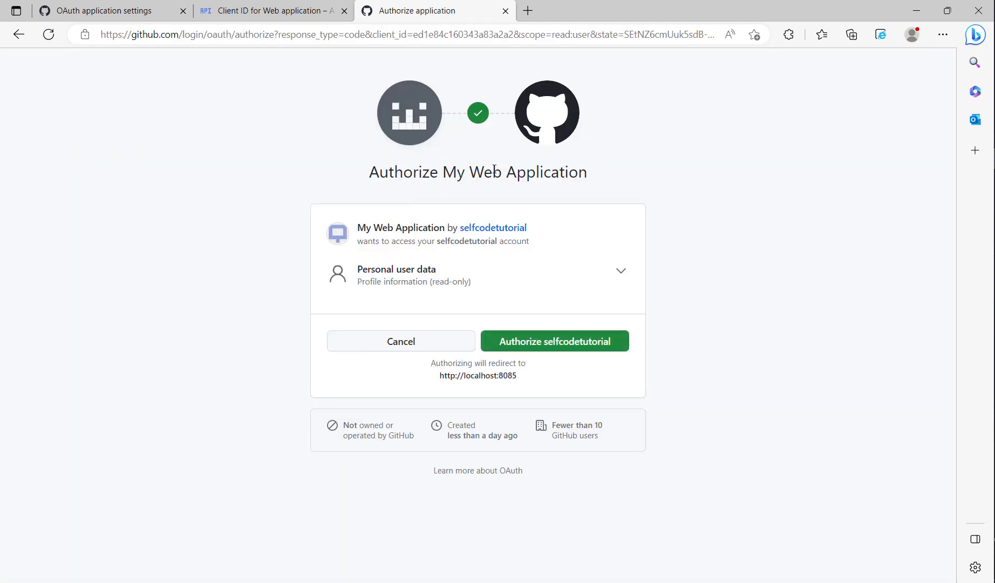
{"action": "left_click", "coordinate": [114, 12]}
{"action": "scroll", "coordinate": [417, 206], "scroll_direction": "up", "scroll_amount": 5}
{"action": "left_click", "coordinate": [434, 13]}
{"action": "left_click", "coordinate": [551, 345]}
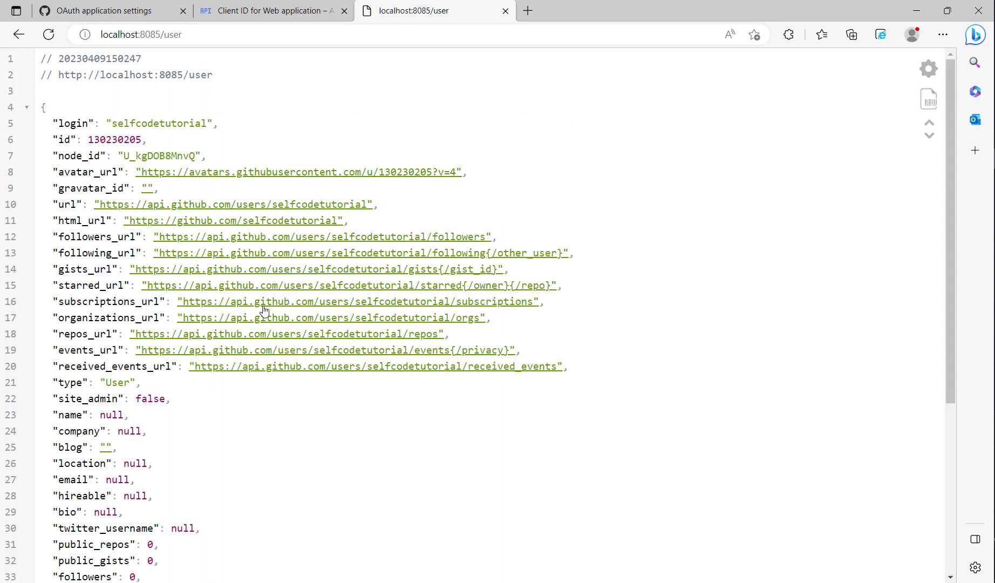
{"action": "scroll", "coordinate": [263, 313], "scroll_direction": "down", "scroll_amount": 3}
{"action": "scroll", "coordinate": [119, 342], "scroll_direction": "up", "scroll_amount": 2}
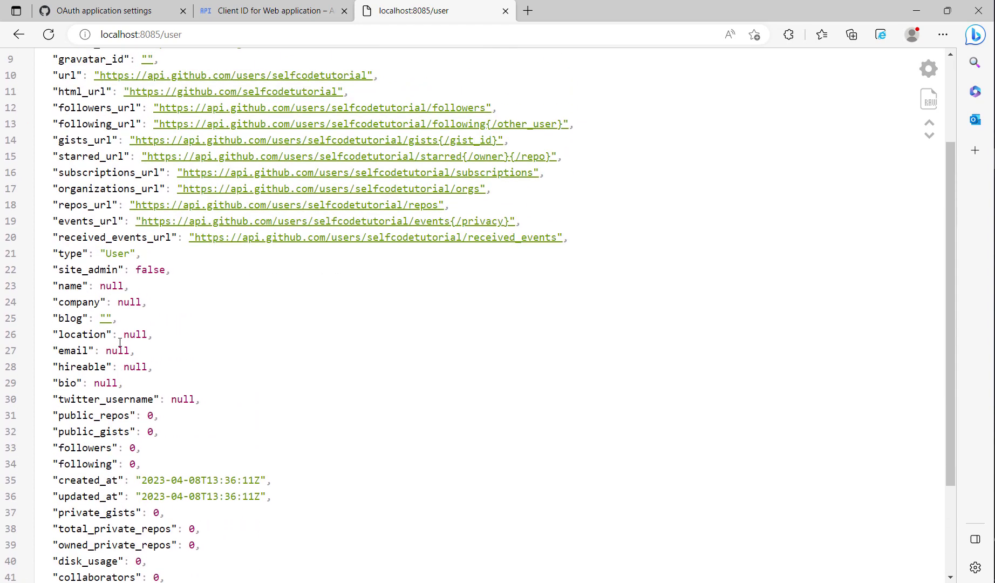
{"action": "scroll", "coordinate": [119, 343], "scroll_direction": "up", "scroll_amount": 2}
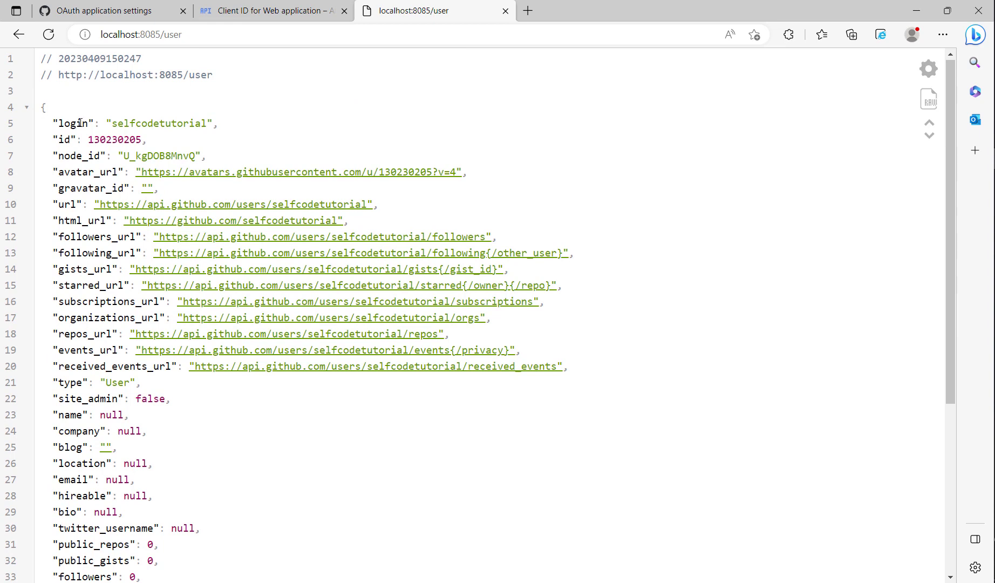
Highlight the login, id and avatar_url fields in the /user profile JSON
{"action": "double_click", "coordinate": [126, 123]}
{"action": "left_click", "coordinate": [72, 118]}
{"action": "double_click", "coordinate": [65, 138]}
{"action": "left_click", "coordinate": [61, 152]}
{"action": "double_click", "coordinate": [83, 173]}
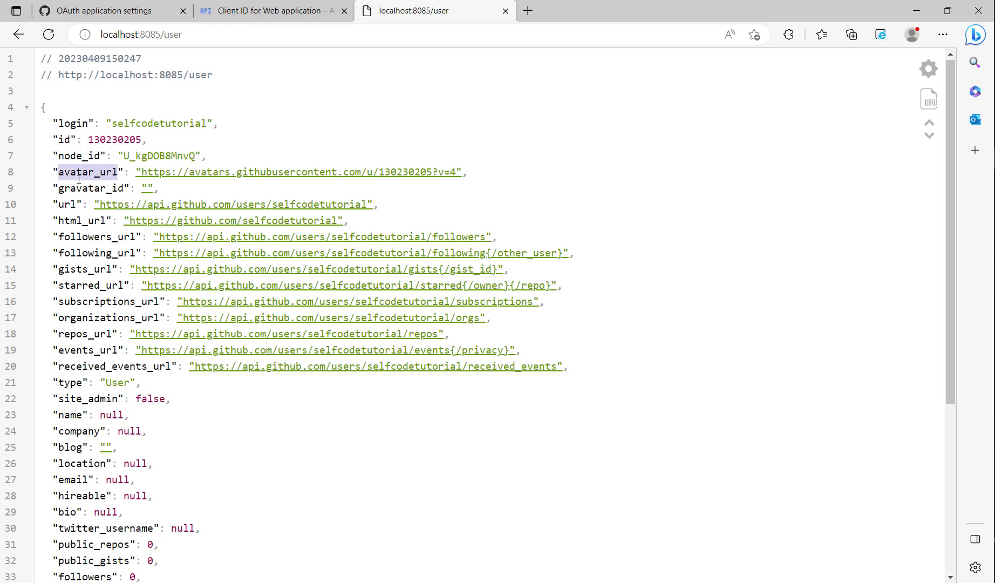
{"action": "left_click", "coordinate": [79, 173]}
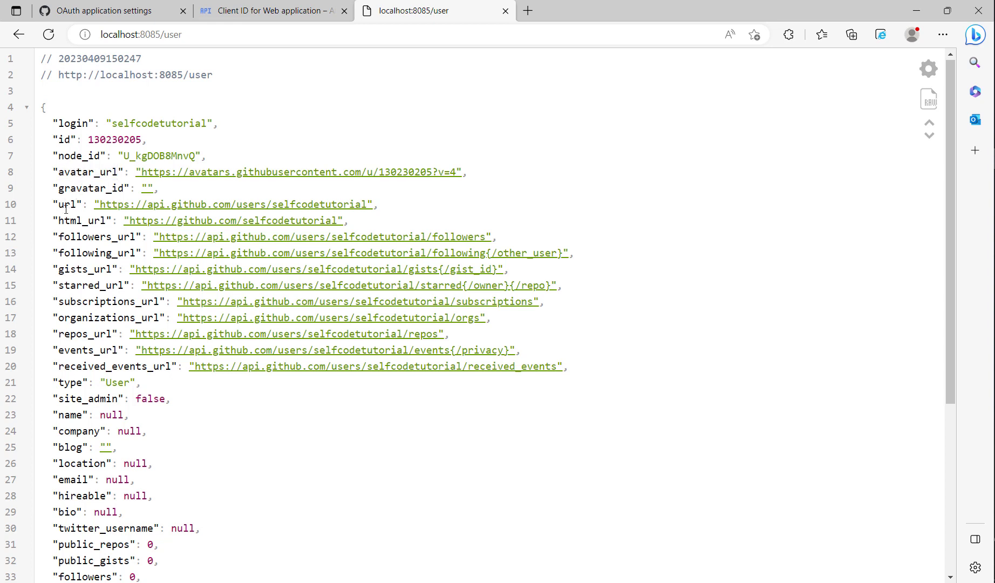
{"action": "scroll", "coordinate": [66, 204], "scroll_direction": "down", "scroll_amount": 3}
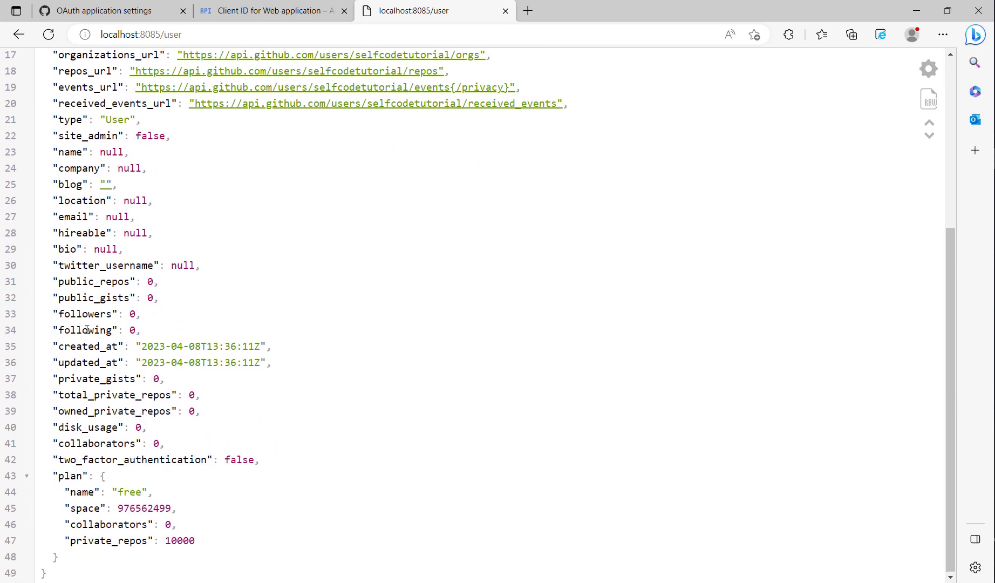
{"action": "scroll", "coordinate": [70, 194], "scroll_direction": "up", "scroll_amount": 1}
{"action": "scroll", "coordinate": [63, 125], "scroll_direction": "up", "scroll_amount": 3}
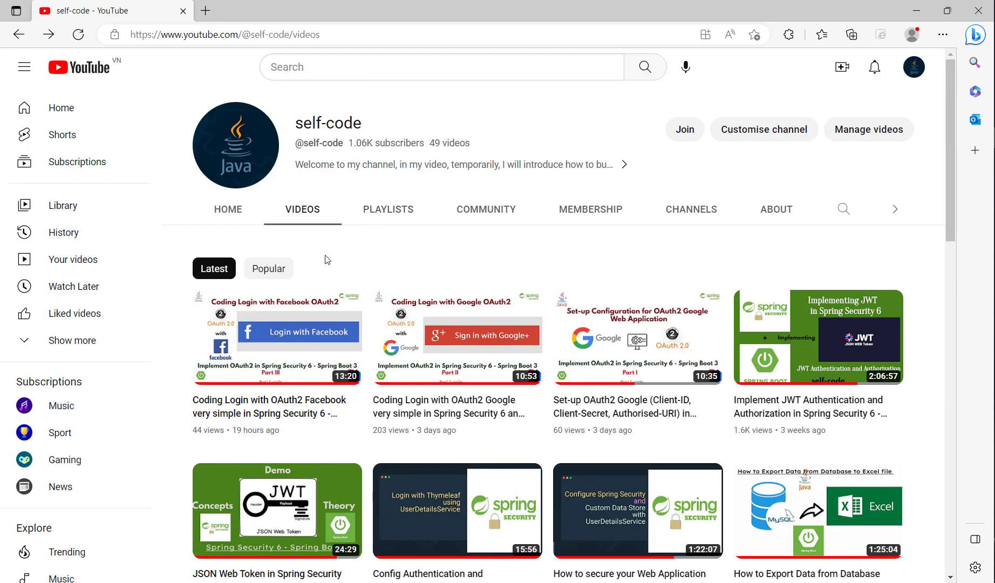
{"action": "scroll", "coordinate": [326, 259], "scroll_direction": "down", "scroll_amount": 2}
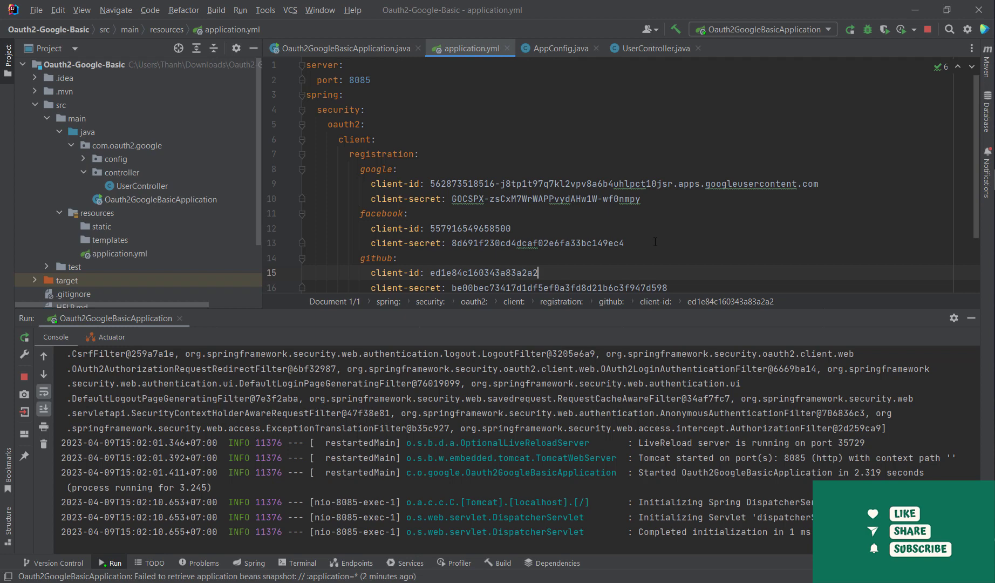
{"action": "scroll", "coordinate": [593, 199], "scroll_direction": "down", "scroll_amount": 1}
{"action": "scroll", "coordinate": [593, 199], "scroll_direction": "down", "scroll_amount": 1}
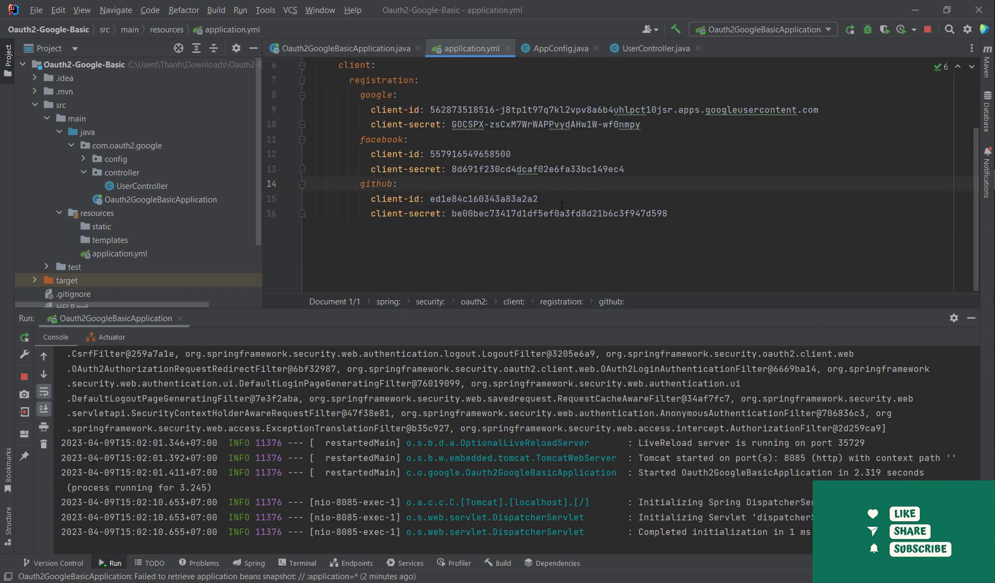
{"action": "left_click", "coordinate": [505, 169]}
{"action": "left_click", "coordinate": [546, 187]}
{"action": "scroll", "coordinate": [504, 194], "scroll_direction": "up", "scroll_amount": 1}
{"action": "scroll", "coordinate": [472, 203], "scroll_direction": "up", "scroll_amount": 2}
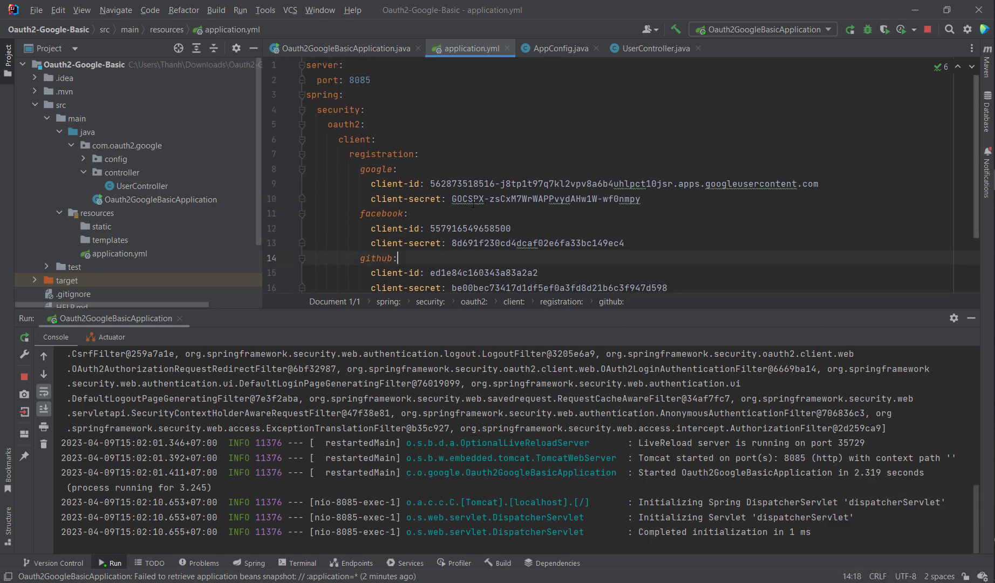
{"action": "scroll", "coordinate": [505, 198], "scroll_direction": "down", "scroll_amount": 2}
{"action": "left_click", "coordinate": [559, 195]}
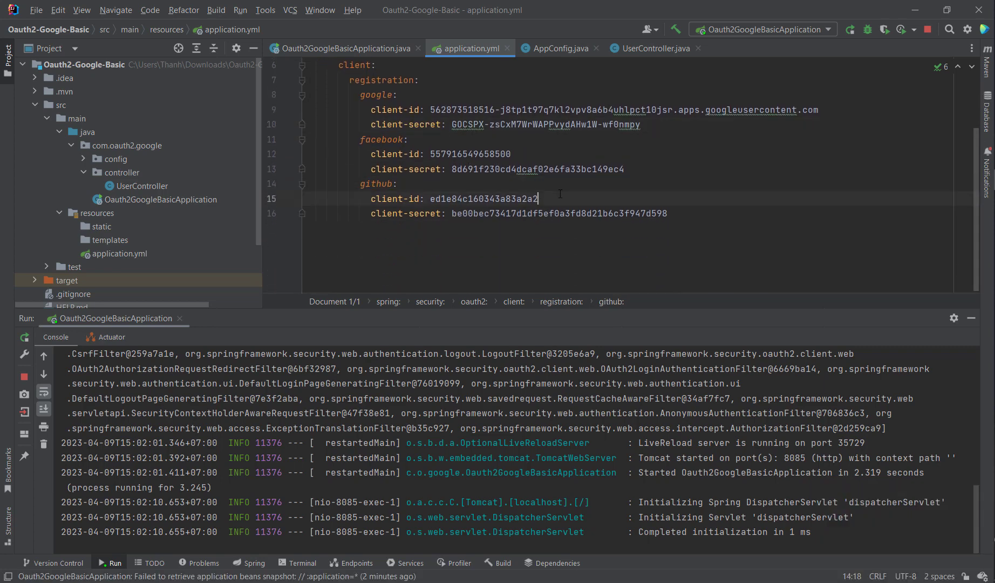
{"action": "left_click", "coordinate": [527, 186]}
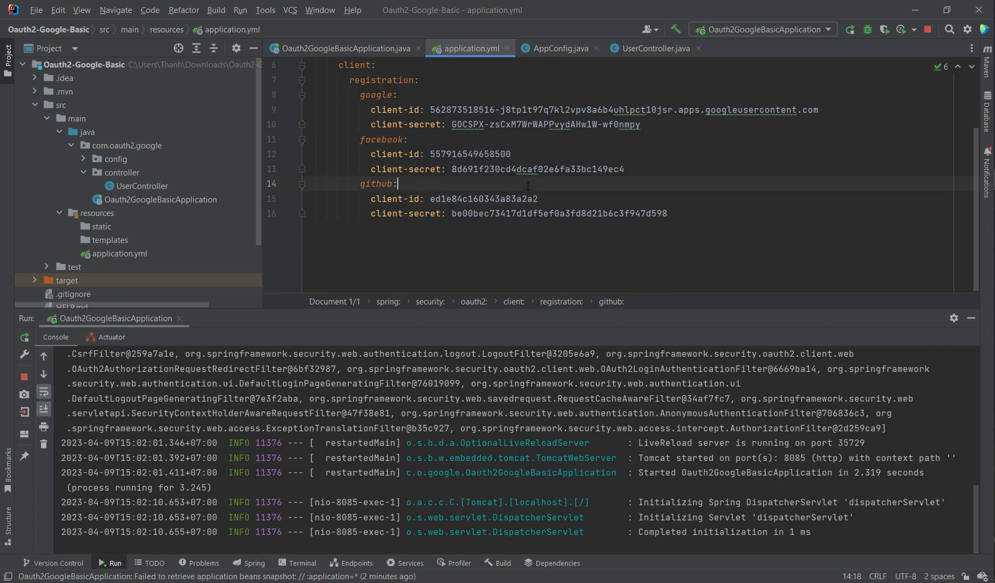